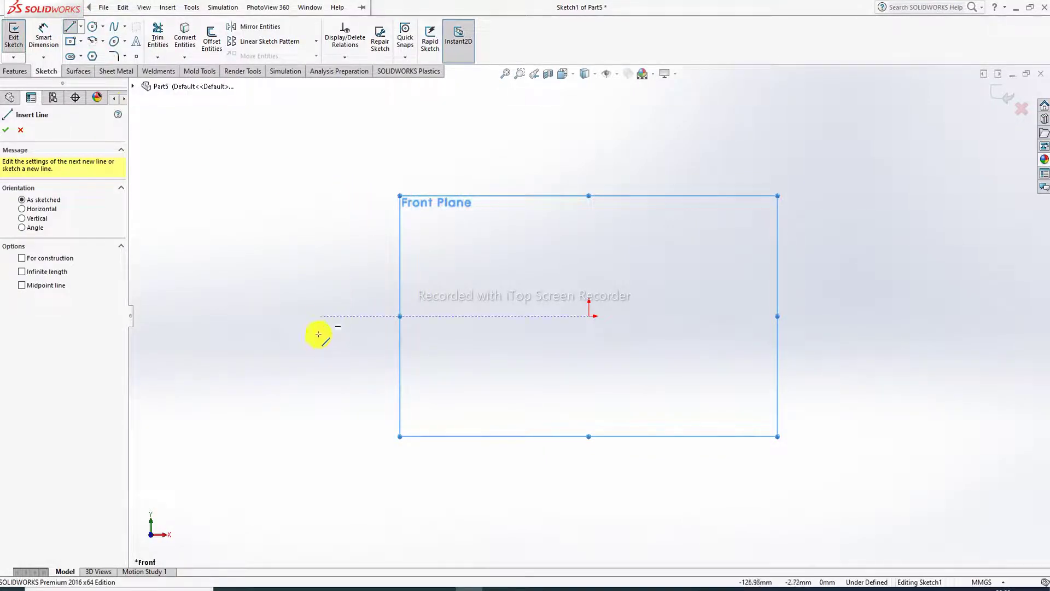
Sketch a zigzag chain of four long, slightly sloping lines joined by short perpendicular segments, working upward, with the first connector about 29 mm.
left_click(316, 390)
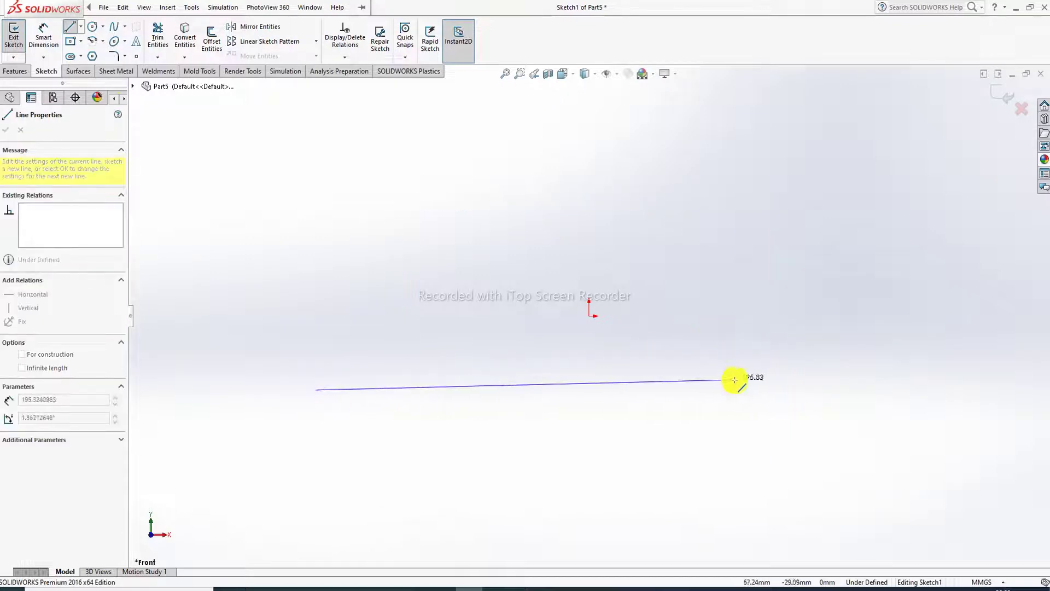
left_click(803, 362)
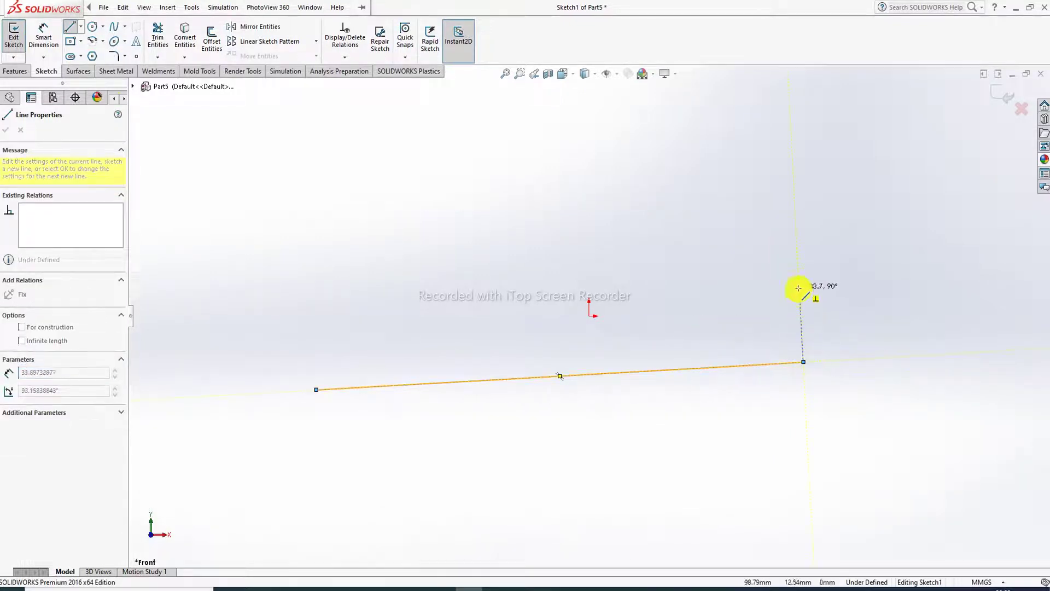
left_click(799, 298)
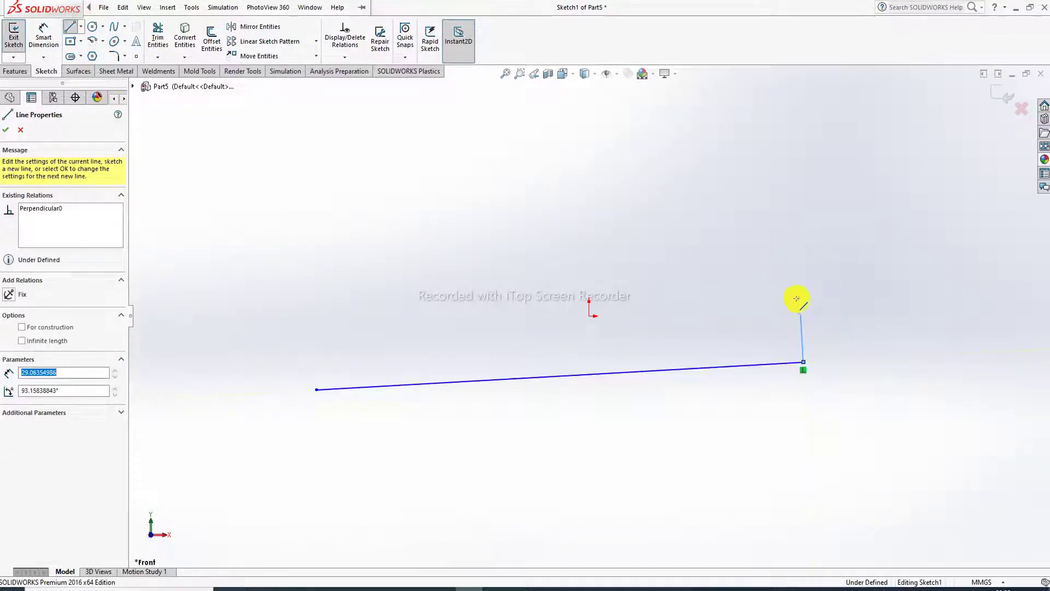
left_click(207, 332)
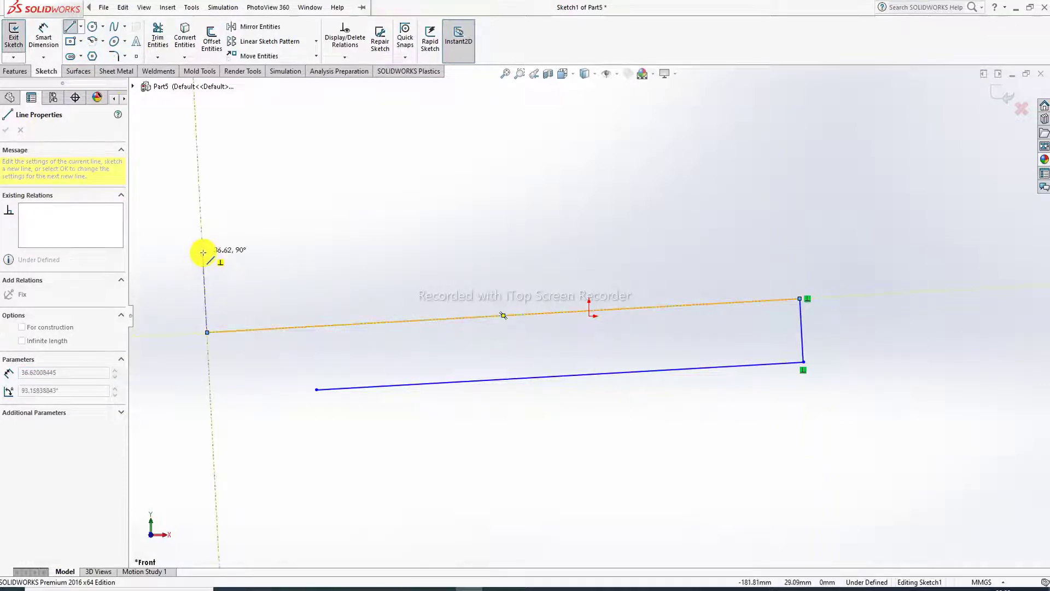
left_click(203, 259)
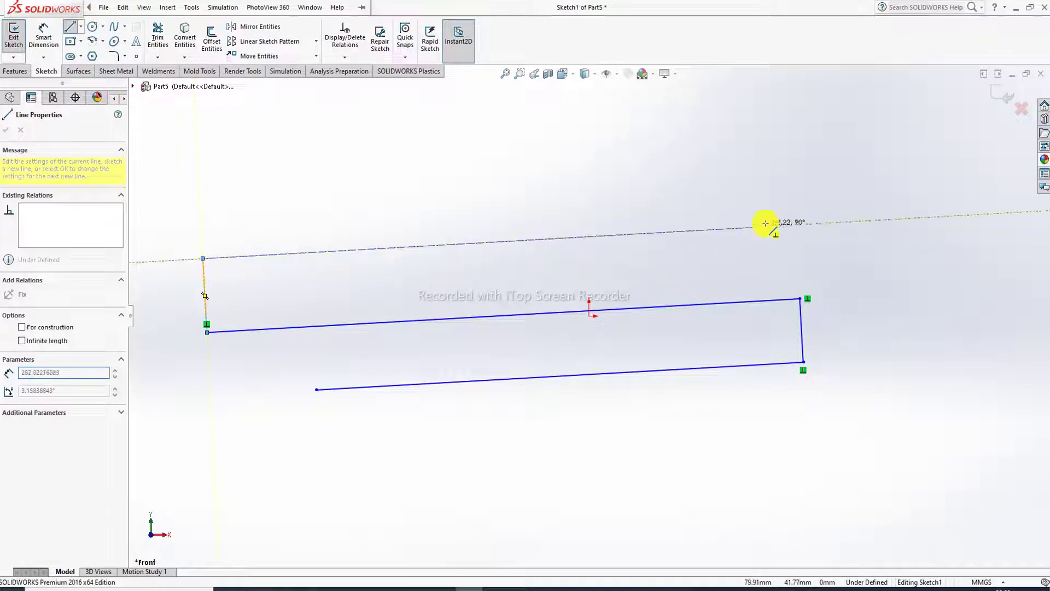
left_click(848, 222)
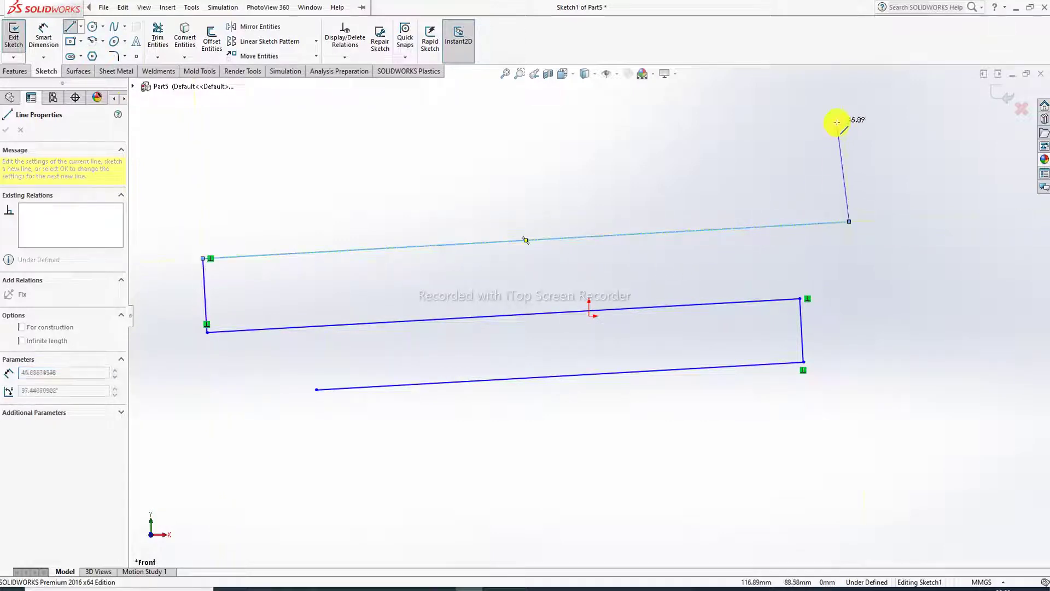
left_click(844, 140)
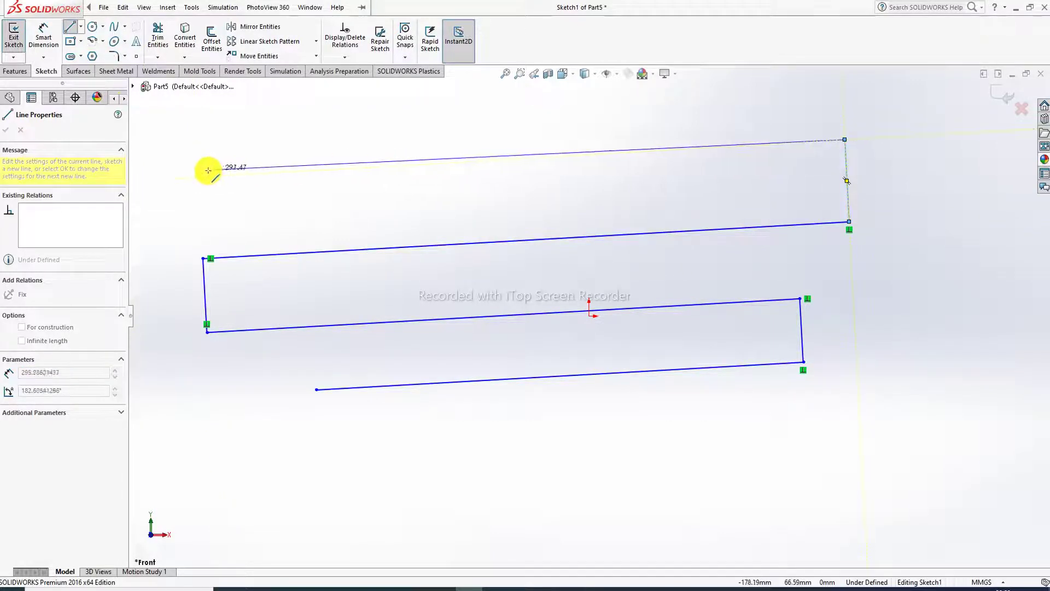
left_click(158, 178)
Continue the chain with a perpendicular riser and top line, then double back downward with two parallel lines about 492 and 495 mm long.
key("z")
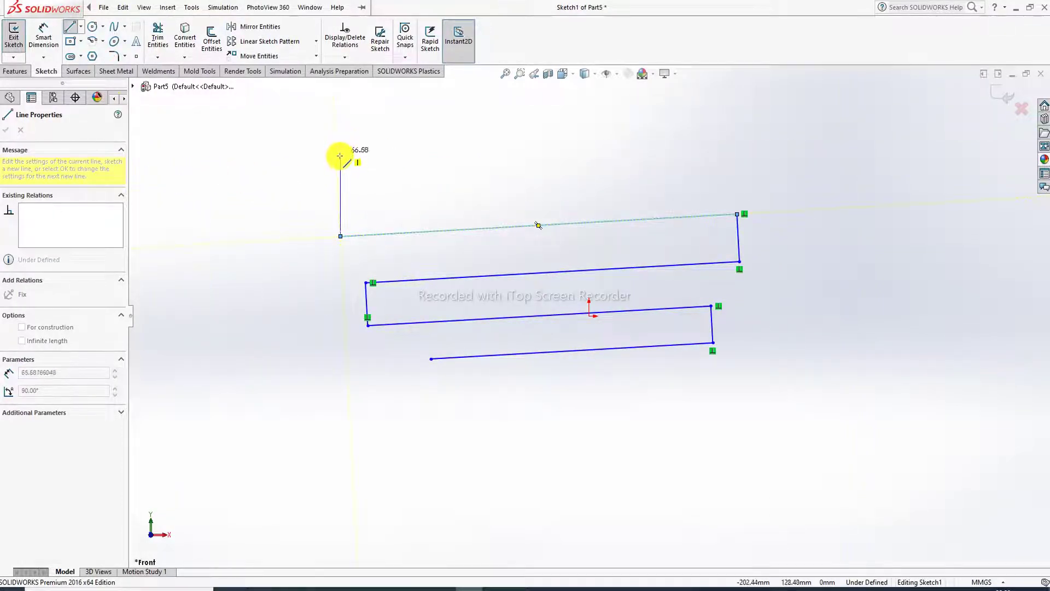
left_click(335, 157)
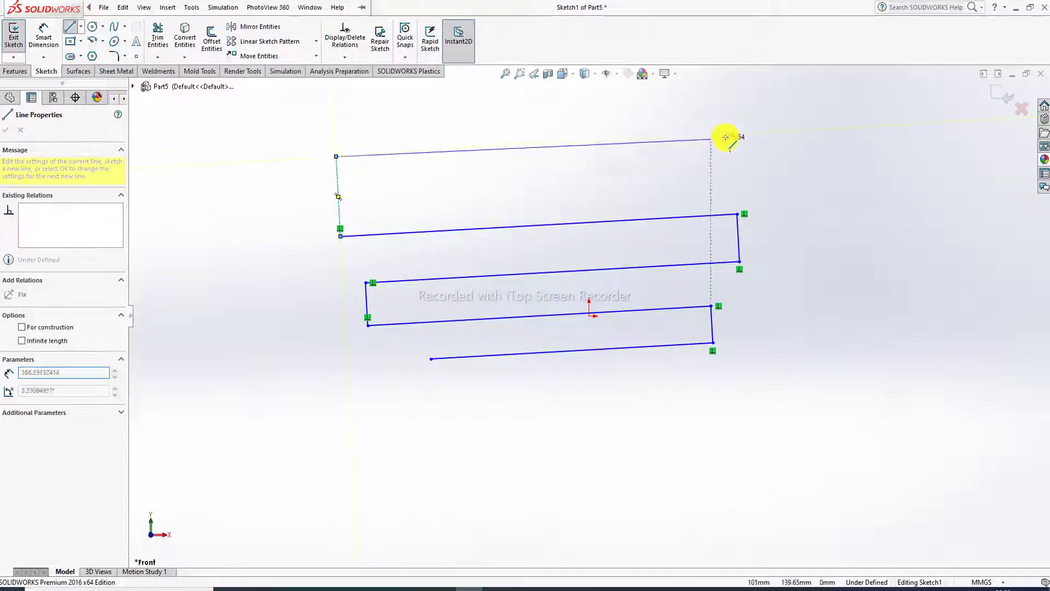
left_click(825, 128)
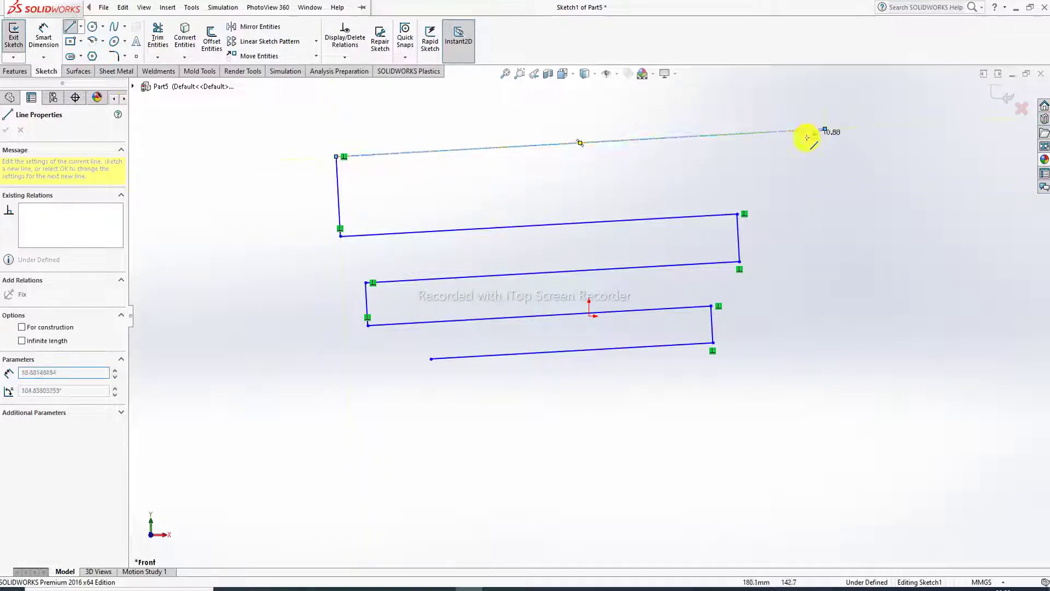
left_click(826, 168)
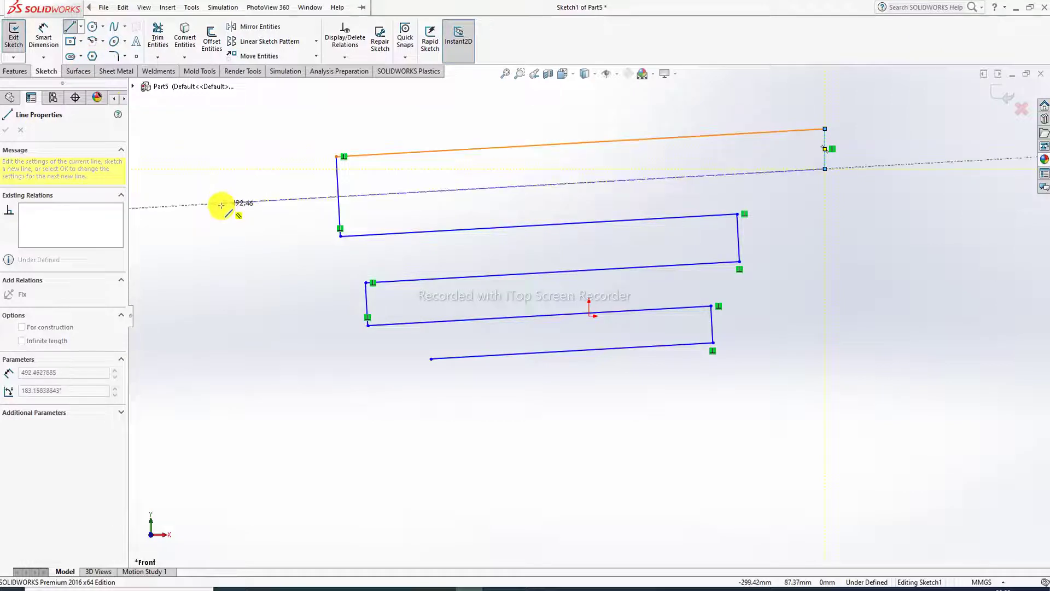
left_click(221, 205)
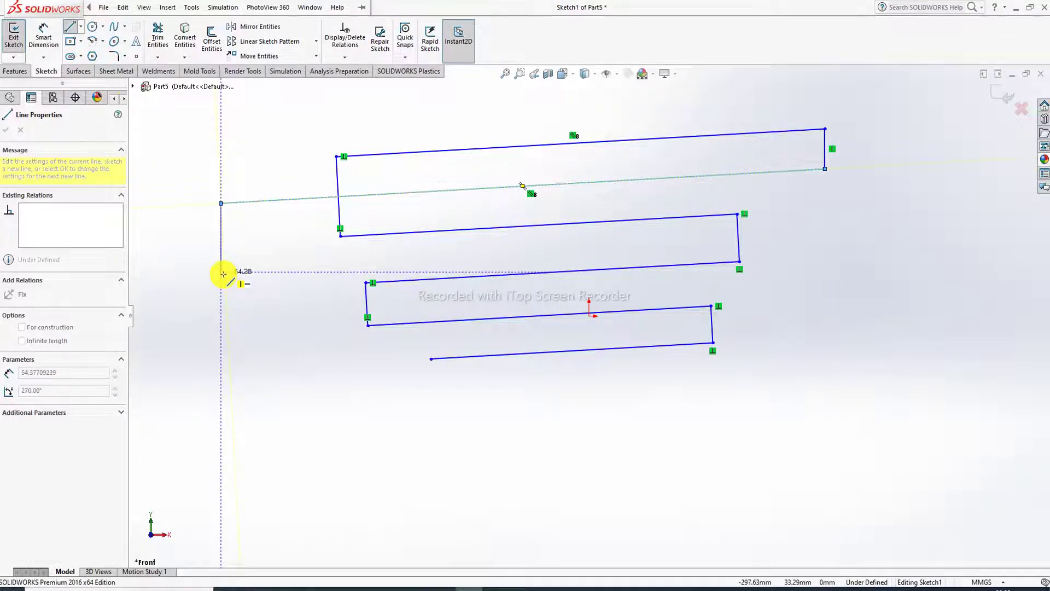
left_click(221, 267)
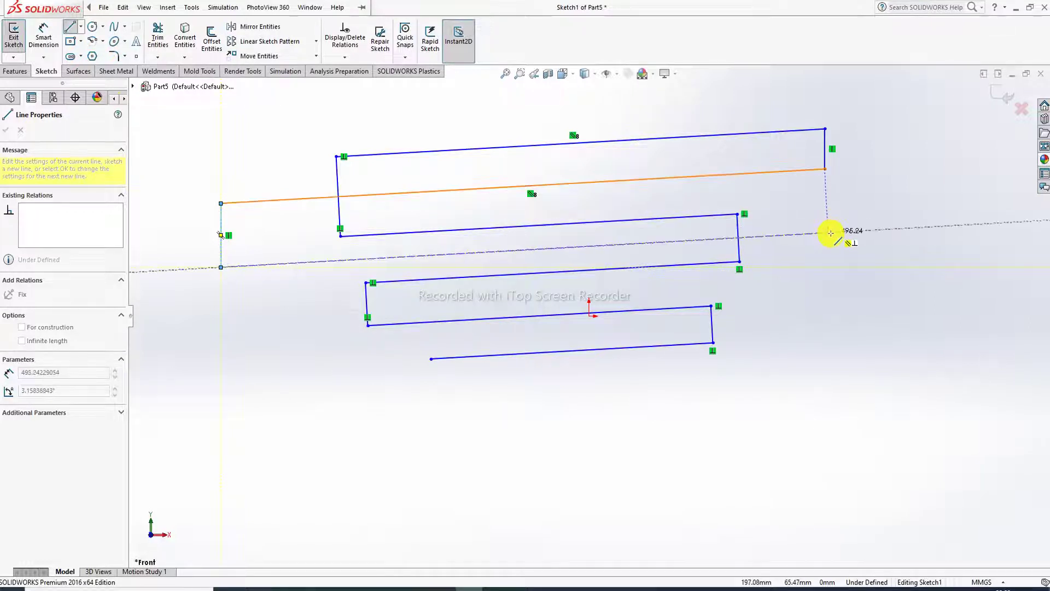
left_click(830, 233)
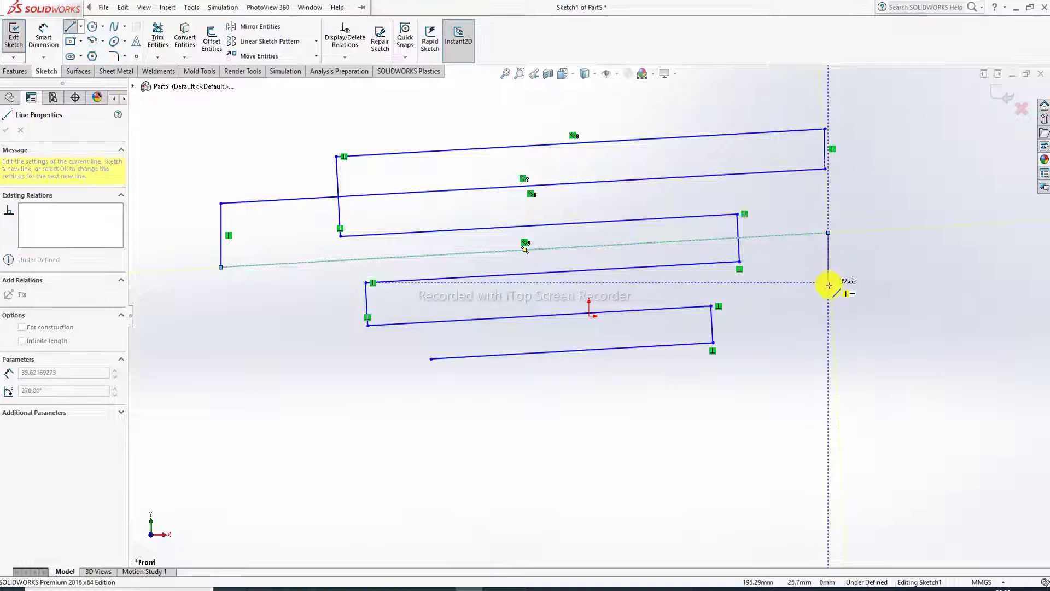
Extend the zigzag downward with three more long sloping lines joined by perpendicular segments about 40, 77 and 49 mm, and end the chain.
left_click(831, 283)
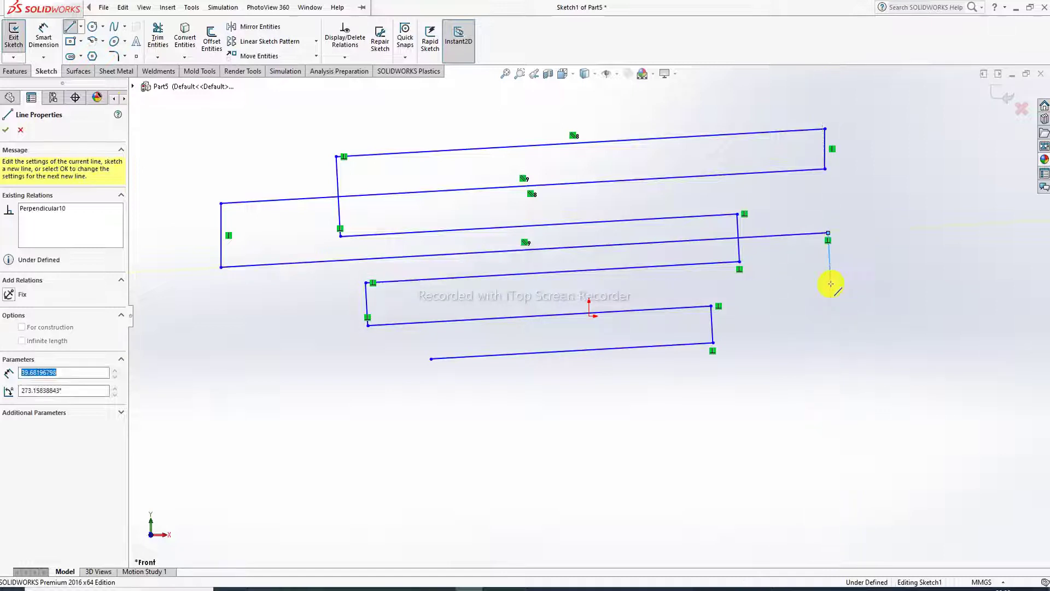
left_click(211, 318)
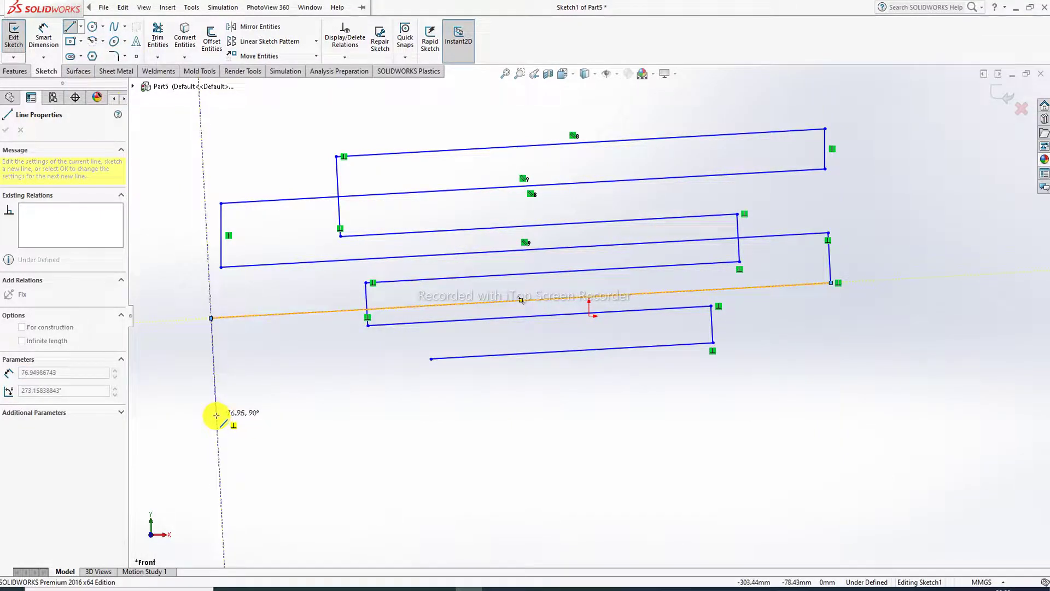
left_click(217, 415)
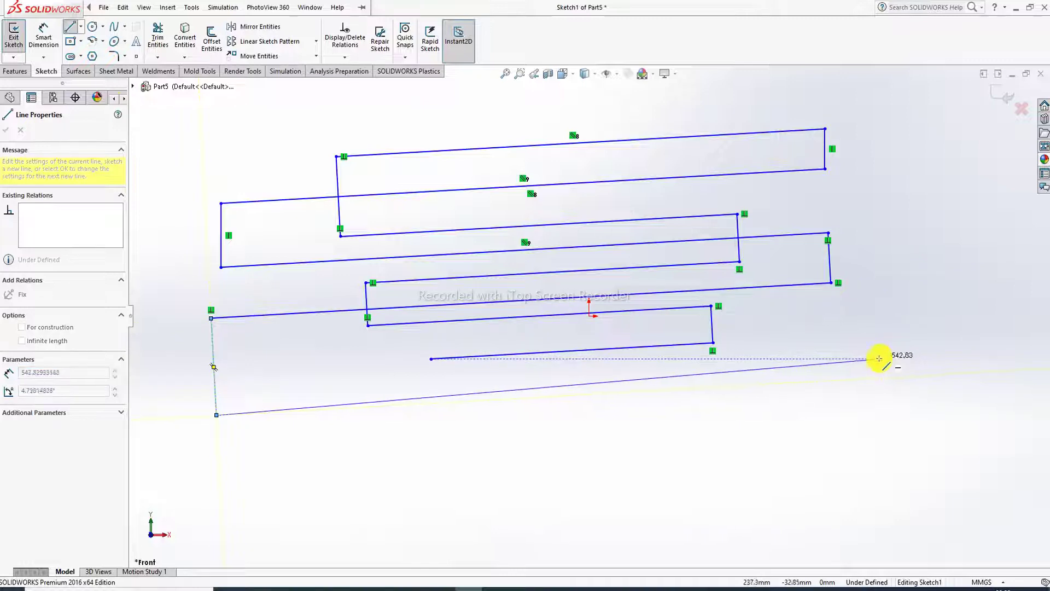
left_click(871, 378)
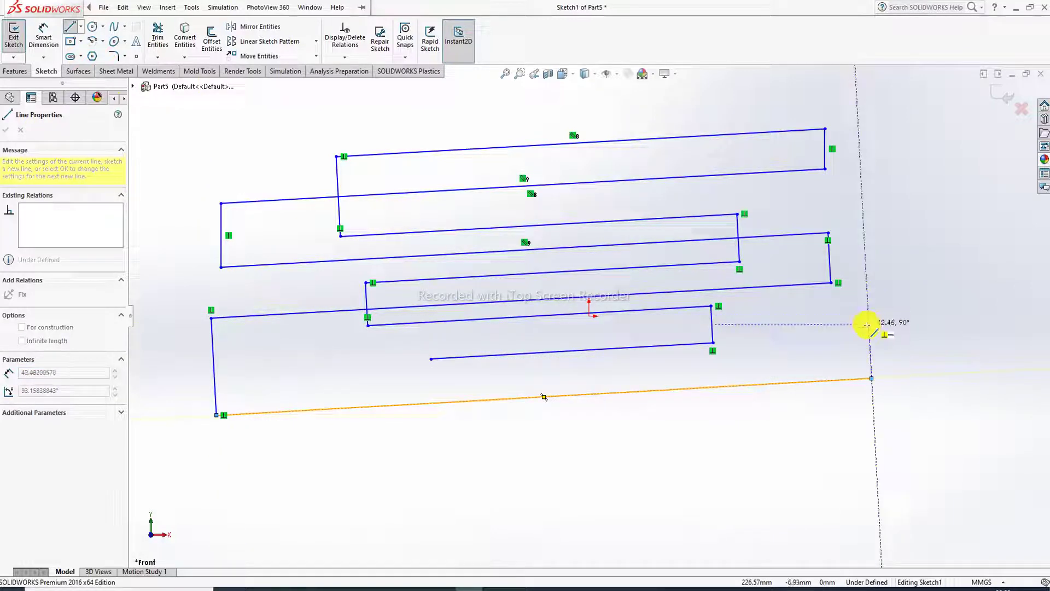
left_click(868, 316)
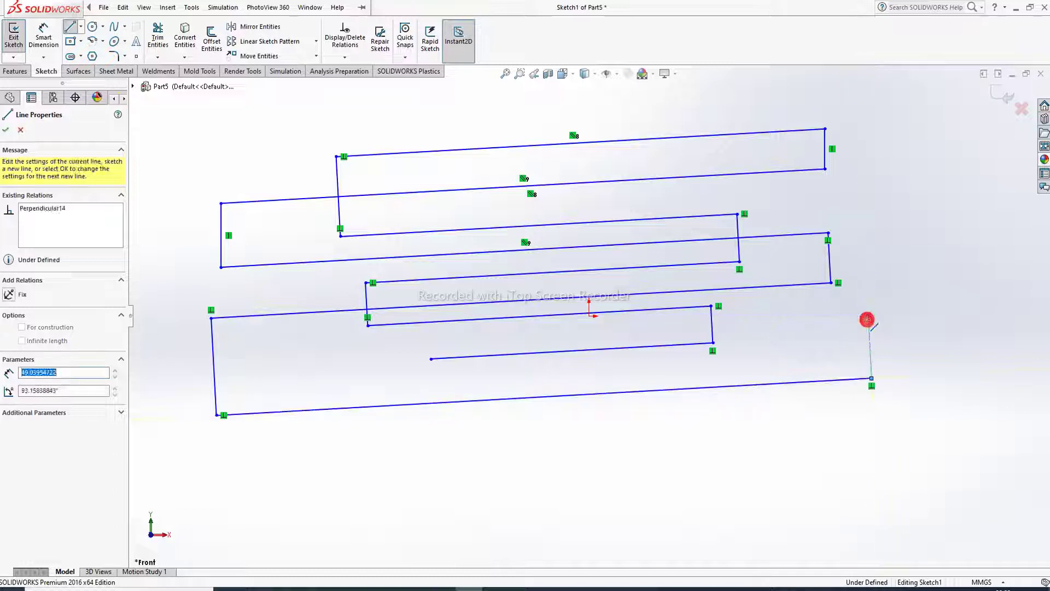
left_click(159, 357)
right_click(175, 316)
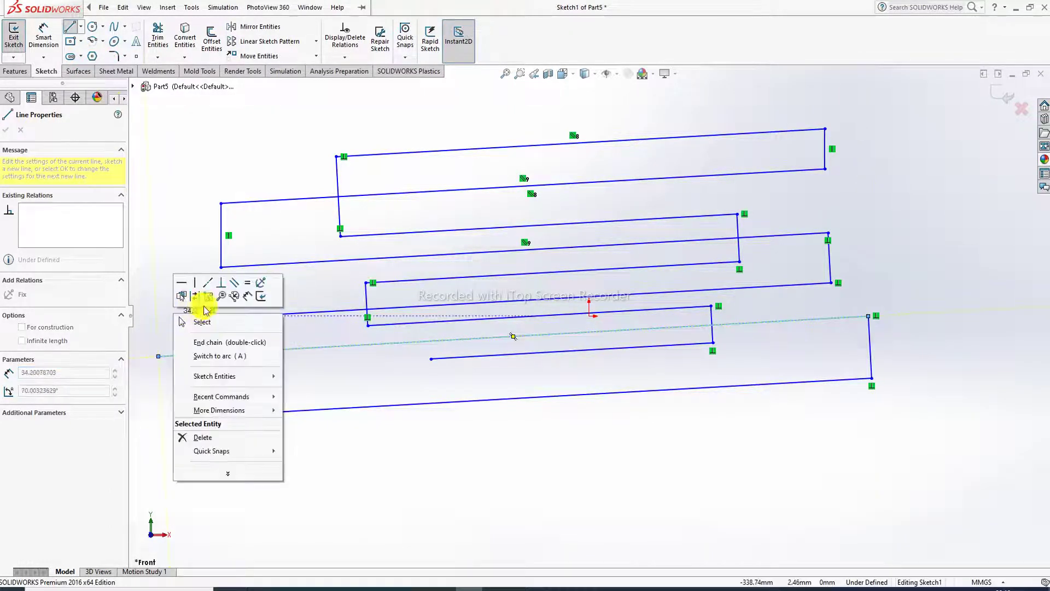
left_click(206, 322)
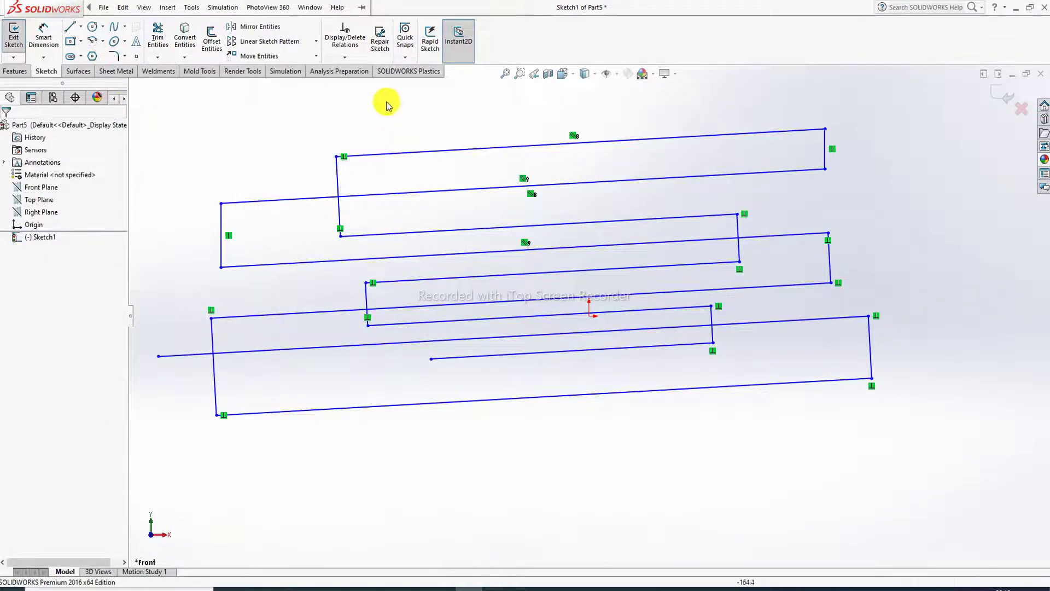
Sketch a second zigzag of three near-vertical lines crossing the sloping ones, joined by two short perpendicular segments, the lower about 77 mm, and end it.
key("z")
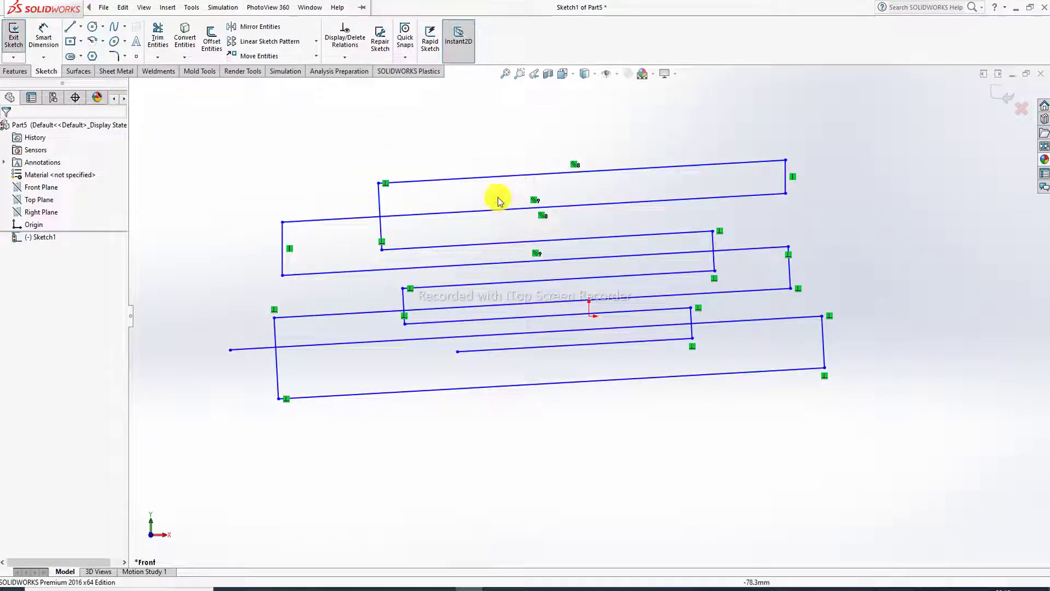
left_click(70, 26)
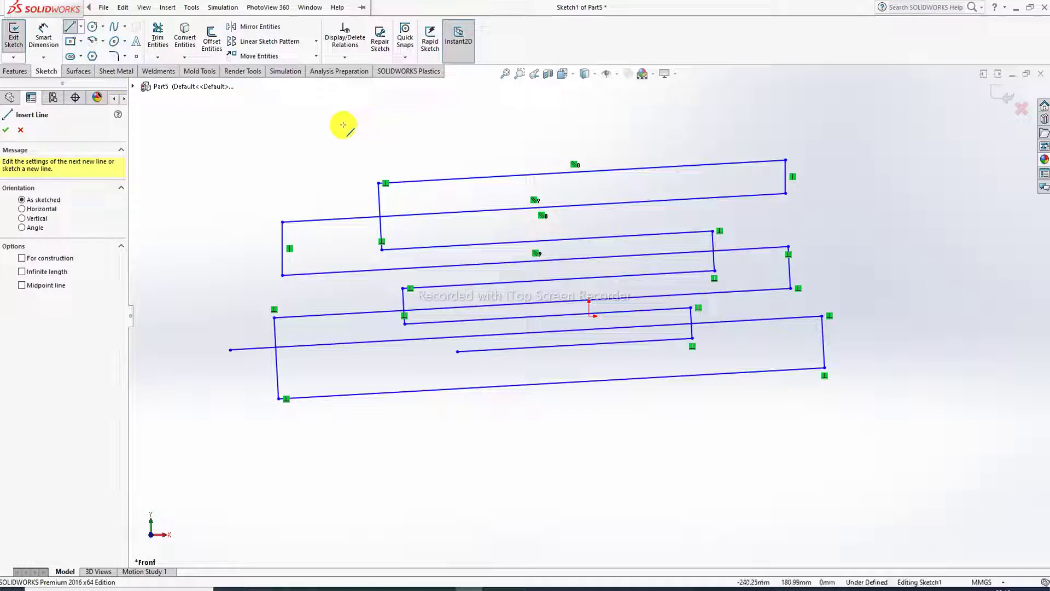
left_click(333, 130)
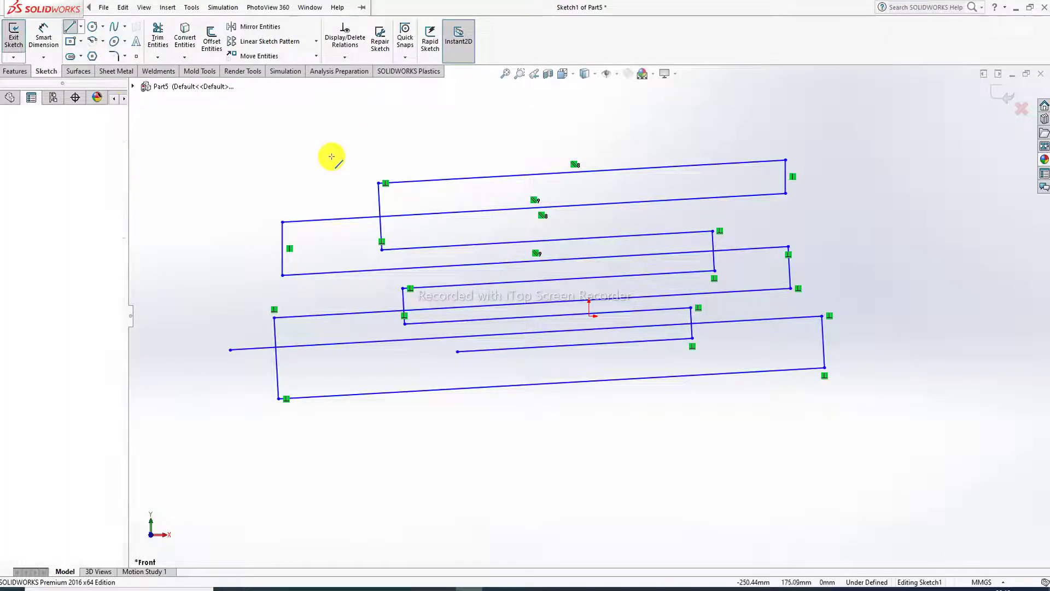
left_click(345, 453)
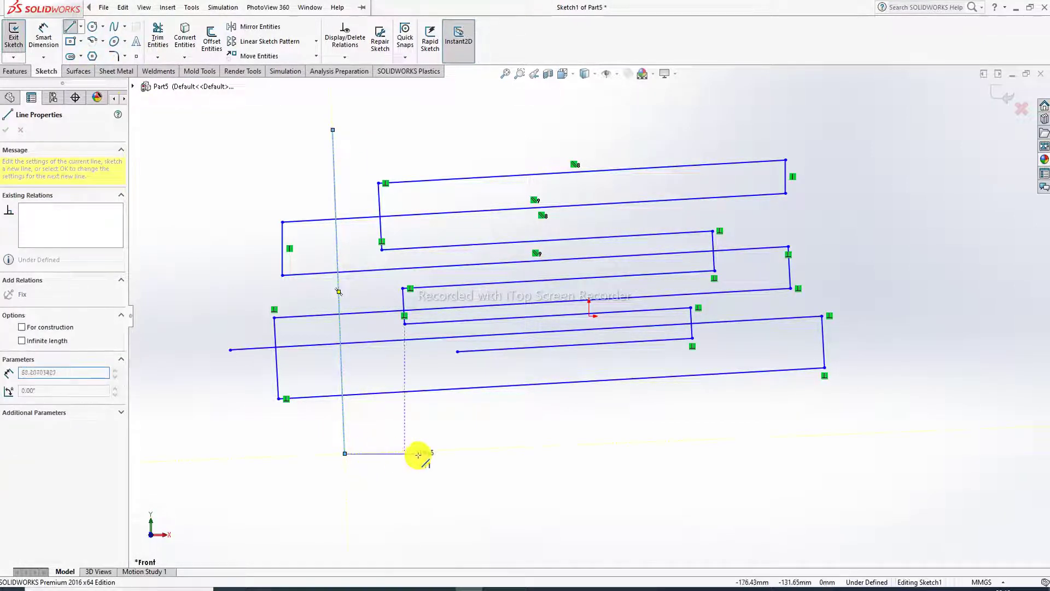
left_click(424, 450)
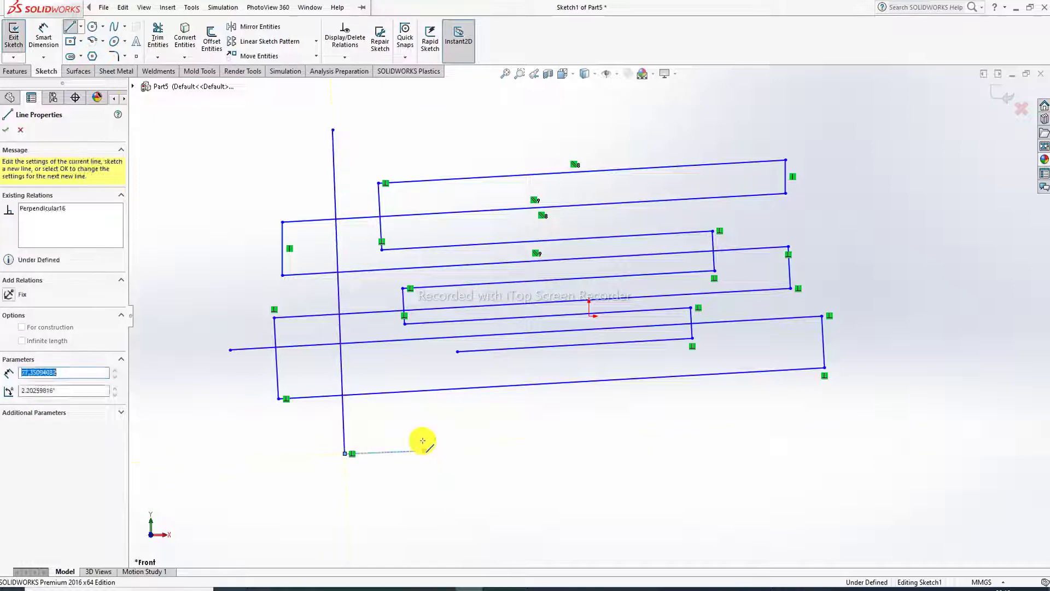
left_click(411, 121)
left_click(502, 118)
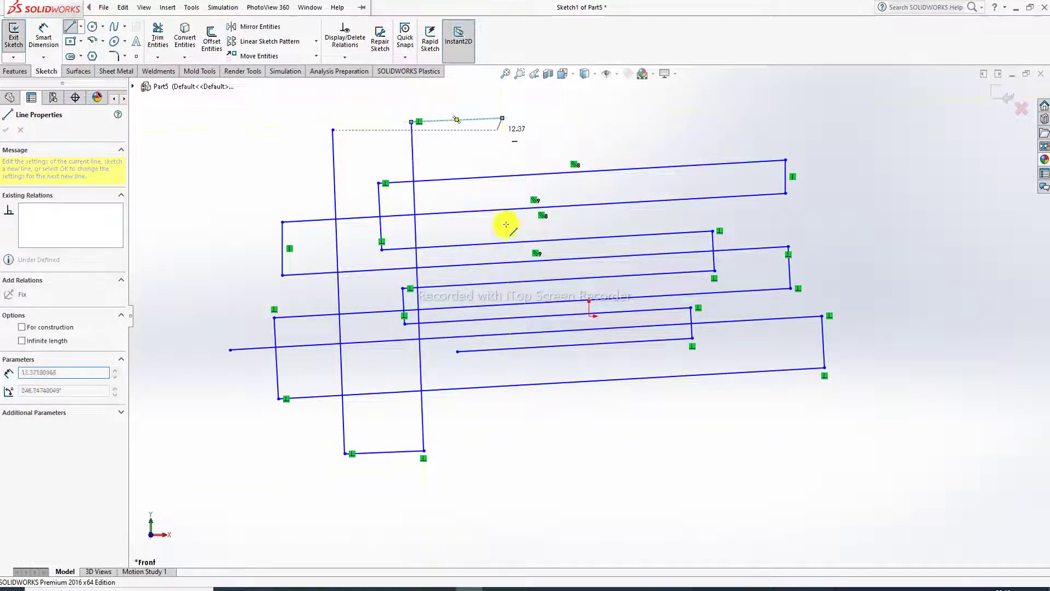
left_click(515, 463)
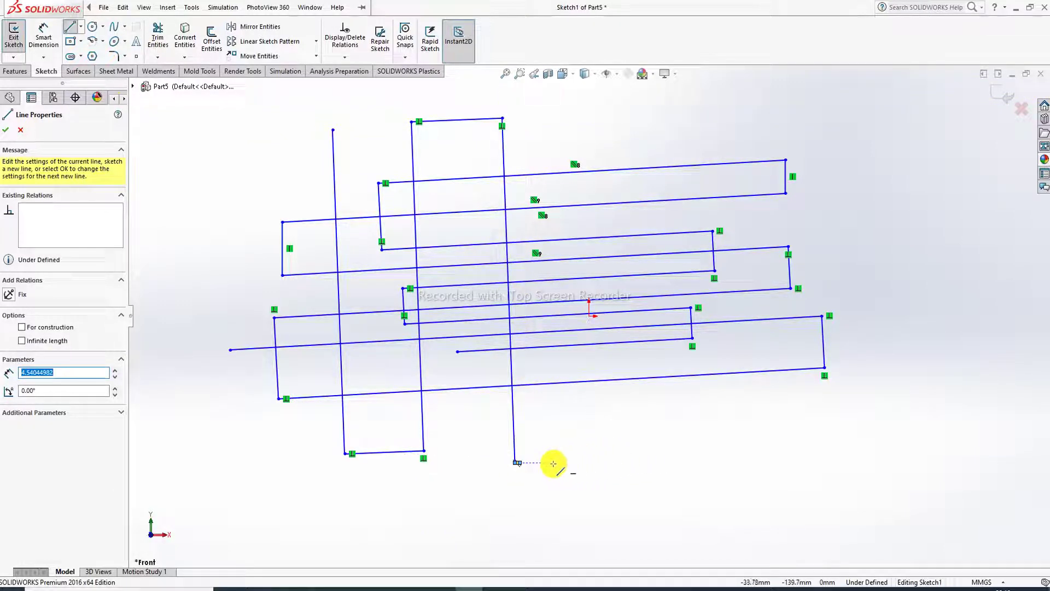
right_click(619, 420)
left_click(664, 417)
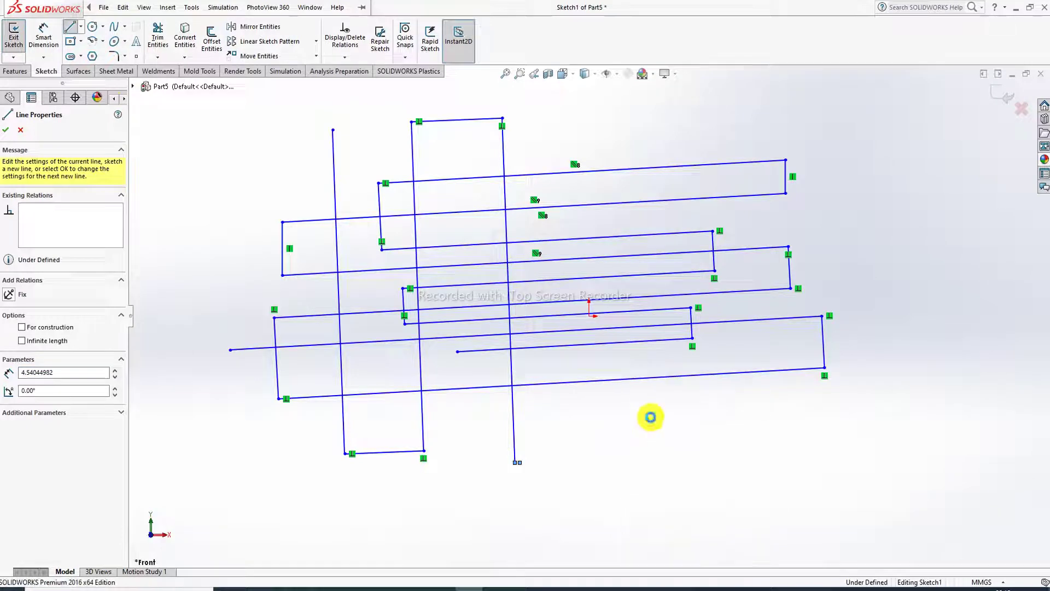
Delete the stray short horizontal line at the lower end of the last near-vertical line.
scroll(523, 462, "down", 6)
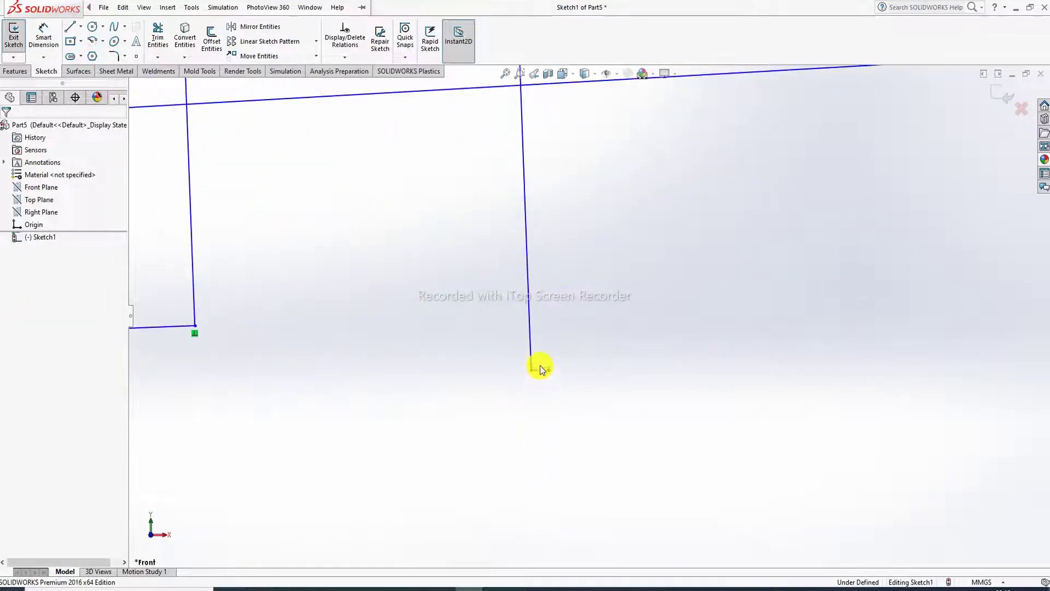
left_click(542, 373)
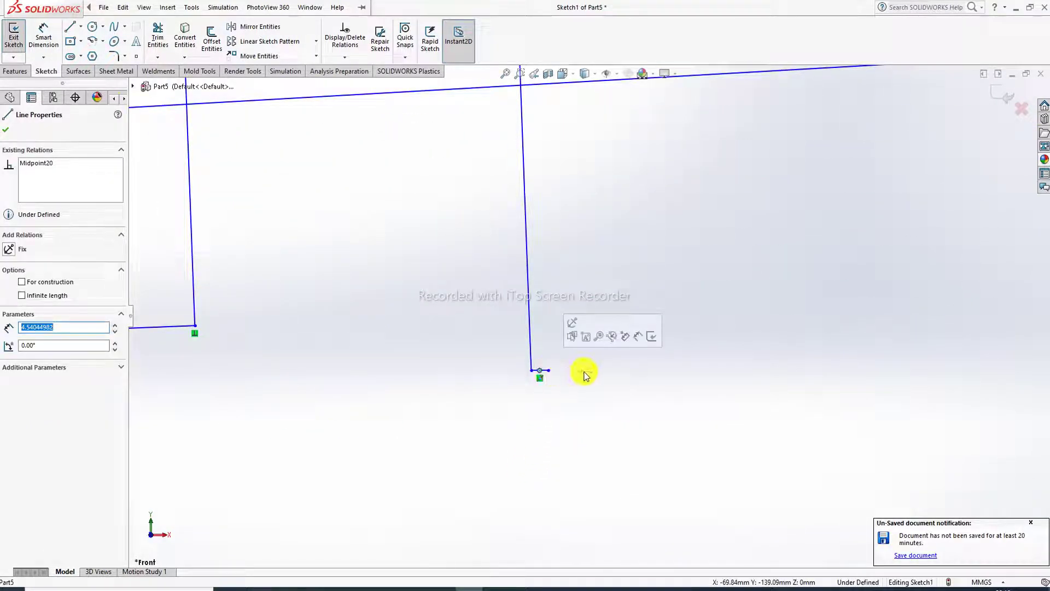
left_click(598, 390)
left_click(544, 373)
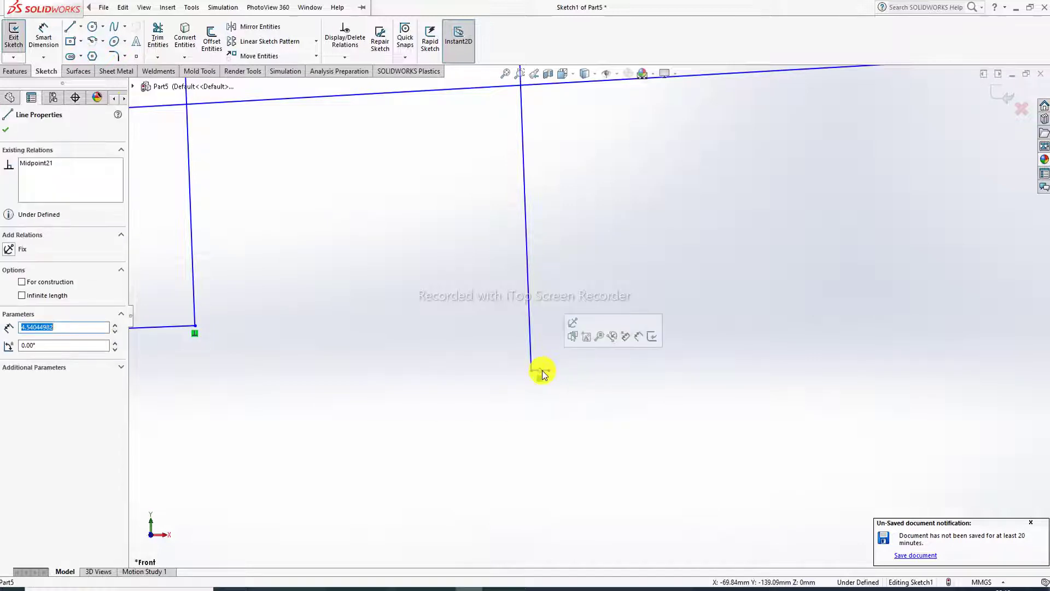
key("Delete")
left_click(579, 297)
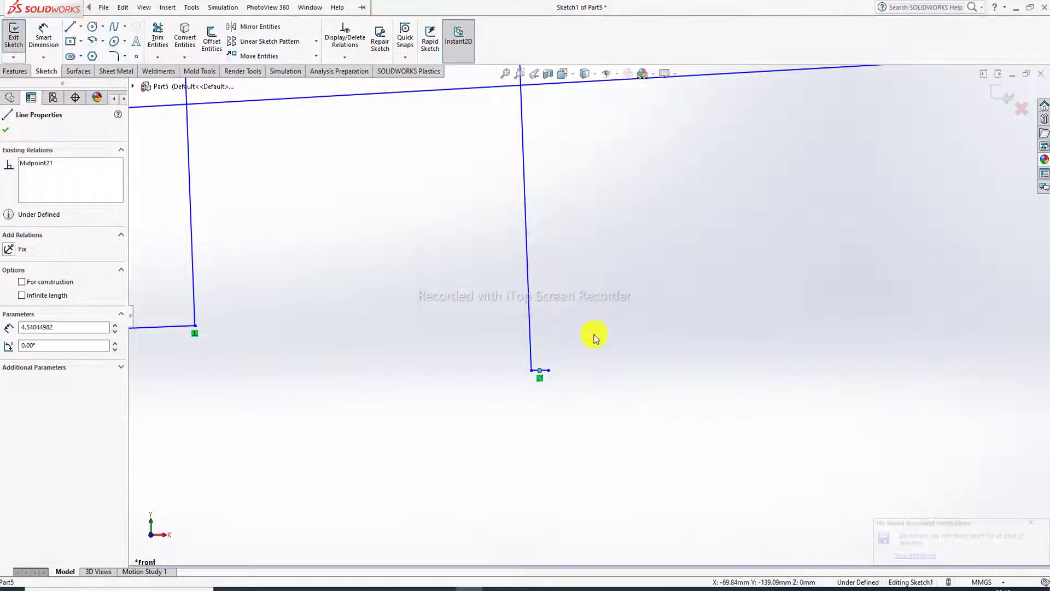
left_click(583, 368)
left_click(544, 374)
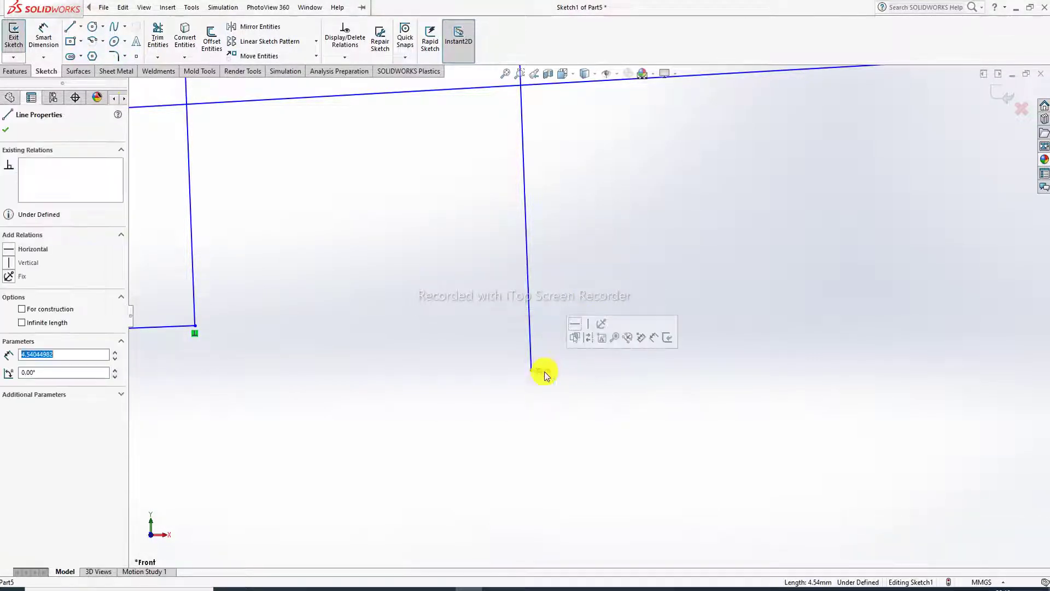
key("Escape")
scroll(574, 240, "up", 5)
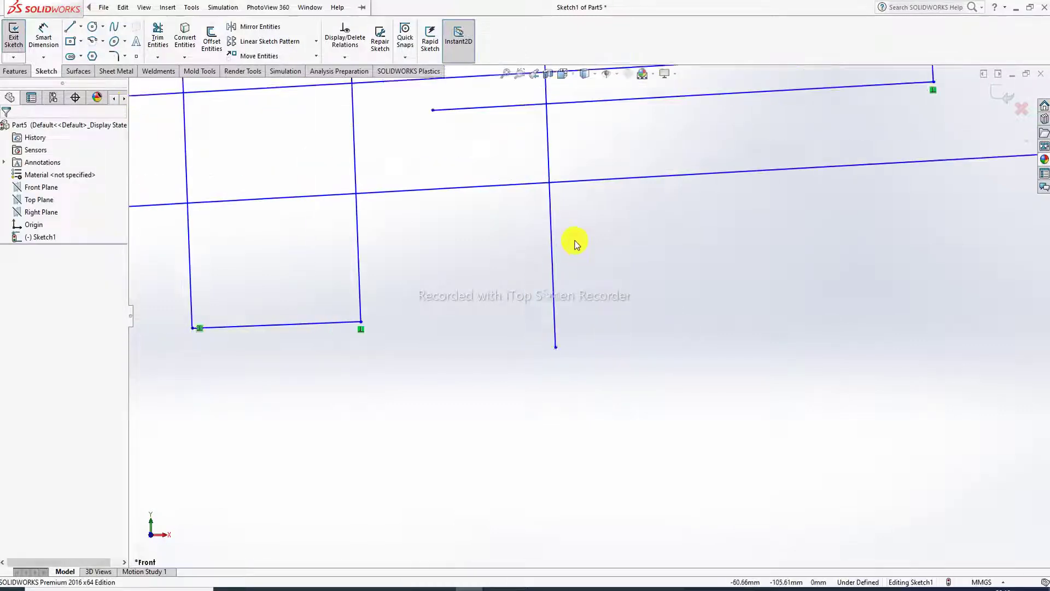
Continue the near-vertical zigzag from its lower free end with a short horizontal line, a long vertical line upward and a short horizontal top line.
scroll(574, 241, "up", 3)
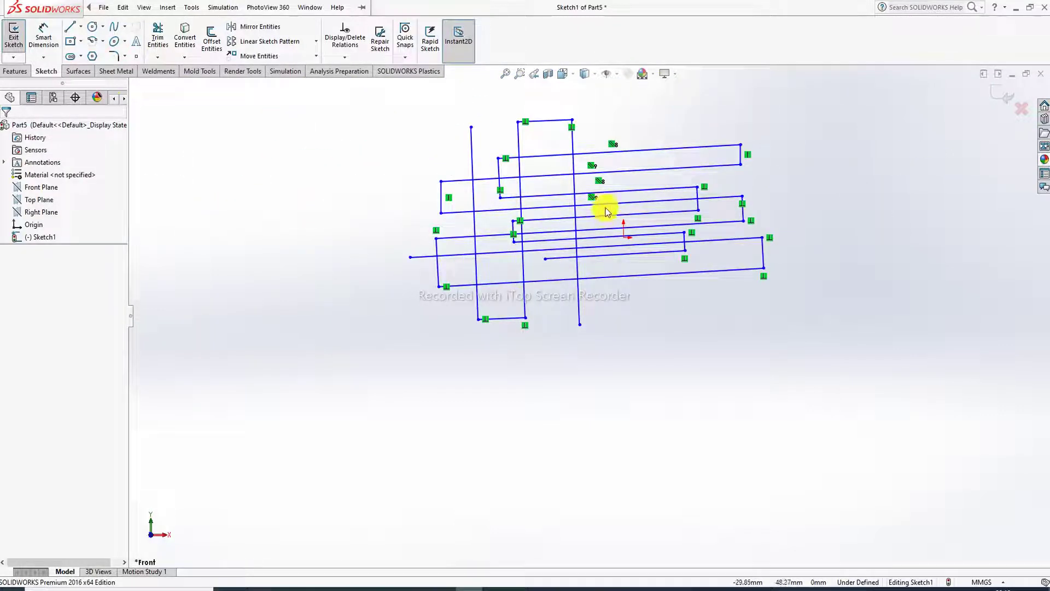
left_click(69, 27)
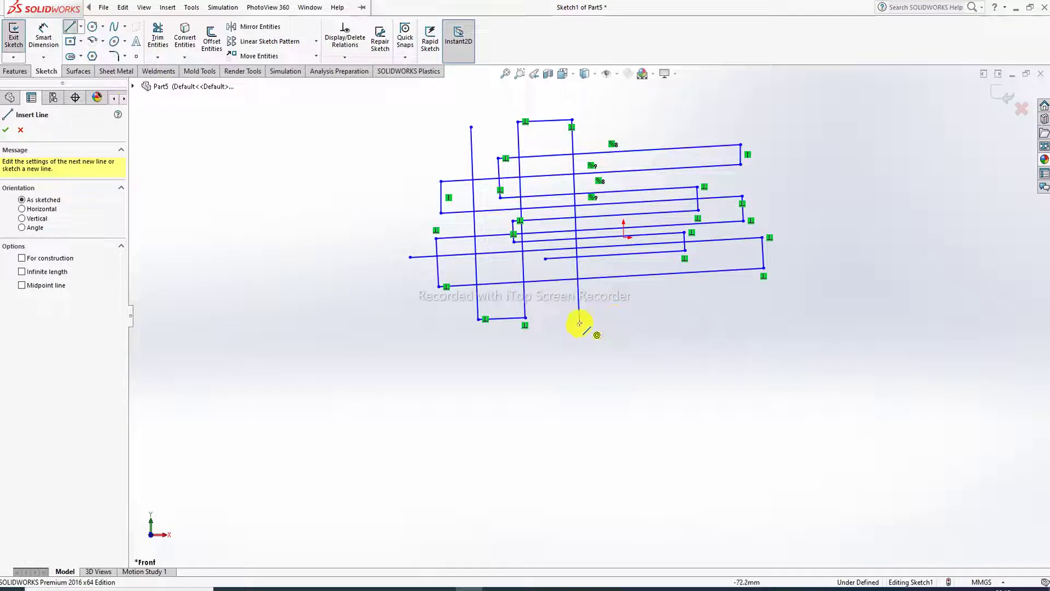
left_click(581, 325)
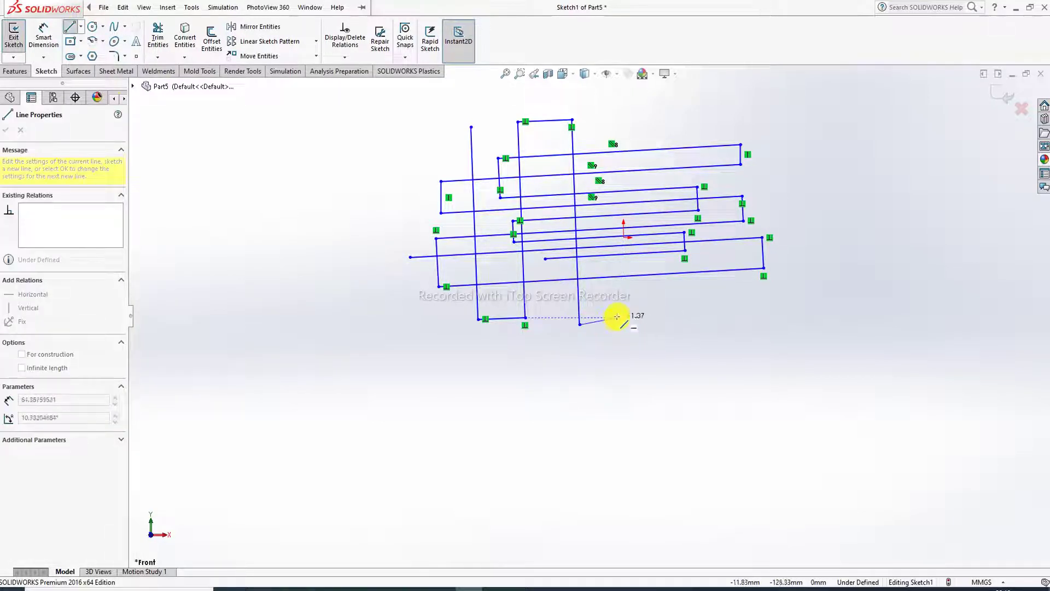
left_click(618, 323)
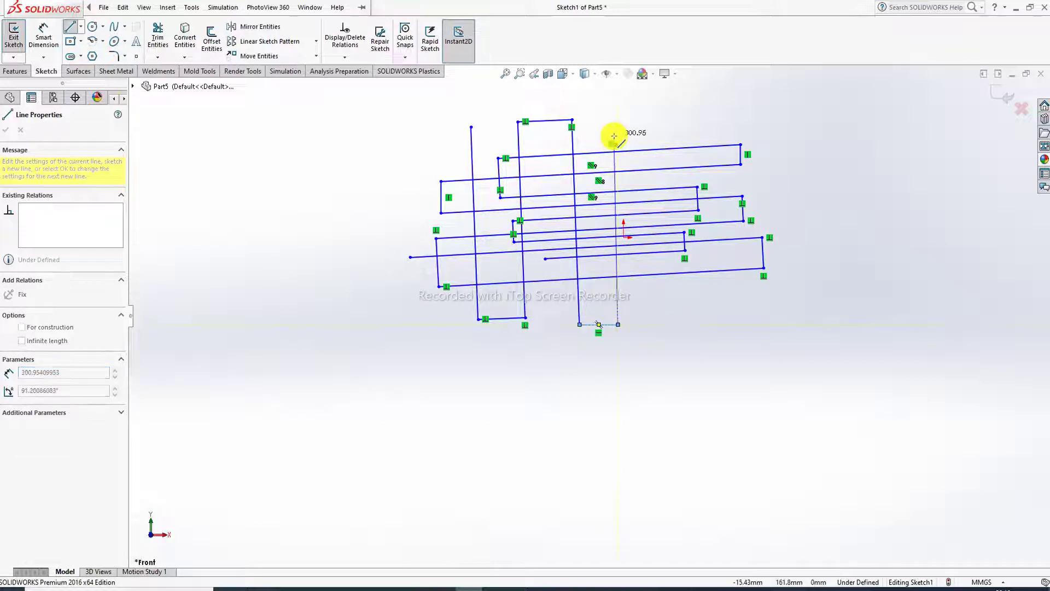
left_click(618, 107)
left_click(673, 108)
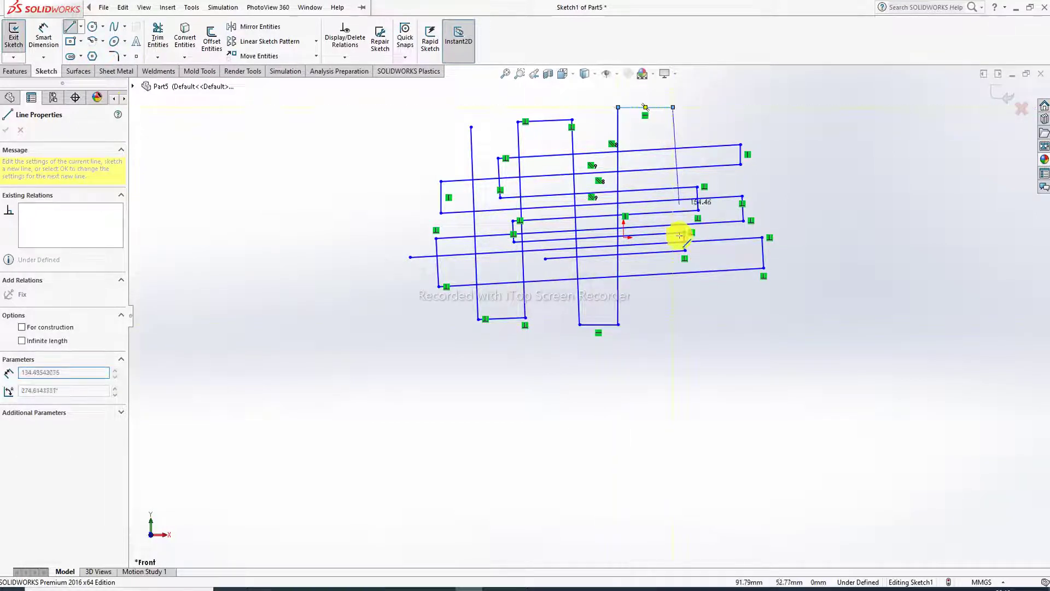
Extend the zigzag with a vertical line downward, a short horizontal base and a final vertical line upward, and end the chain.
left_click(673, 317)
left_click(732, 317)
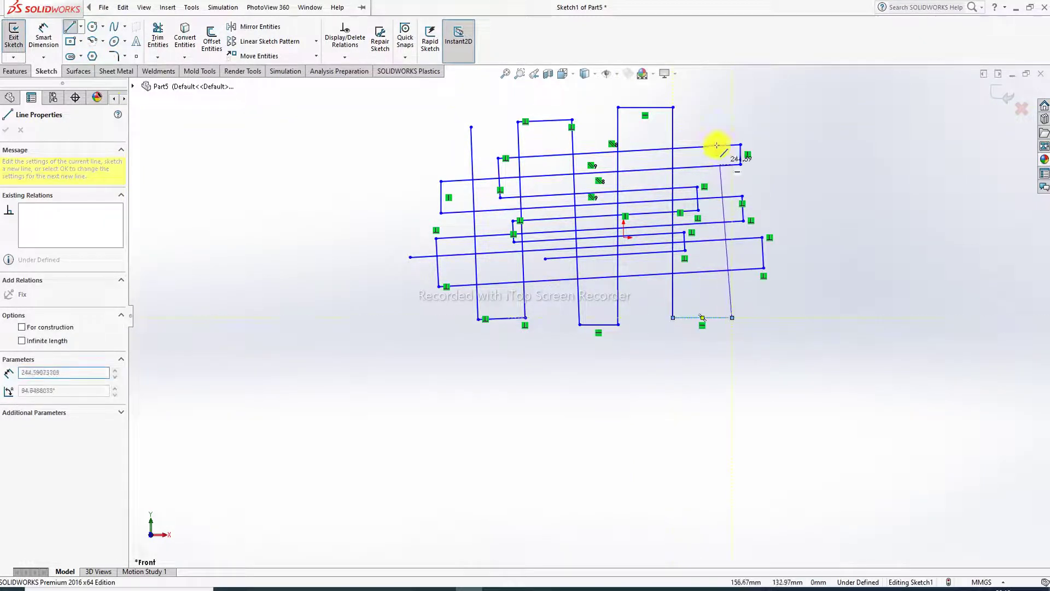
double_click(732, 100)
right_click(732, 100)
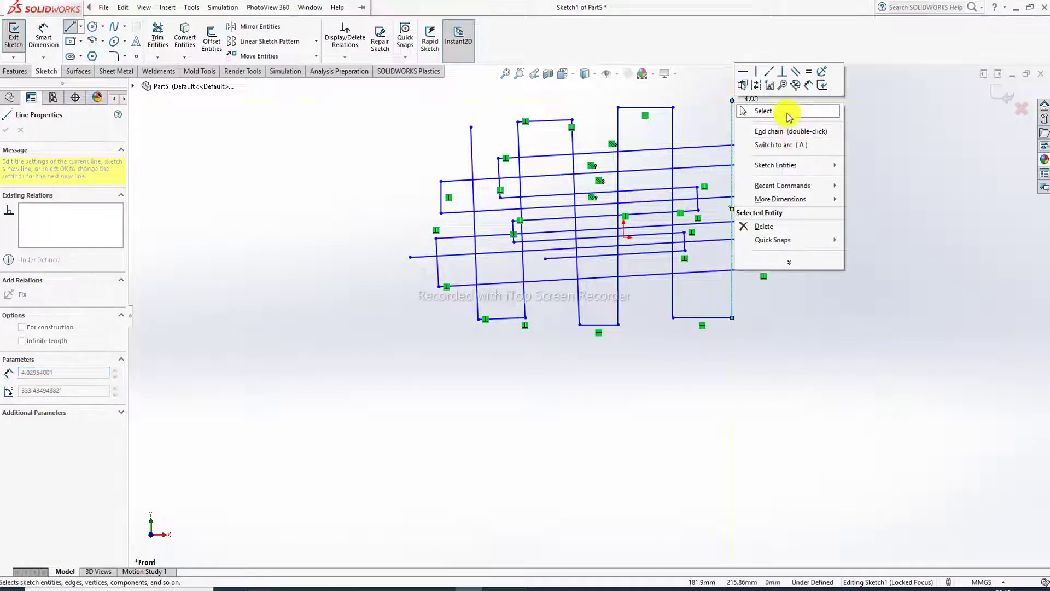
left_click(787, 113)
scroll(678, 136, "down", 4)
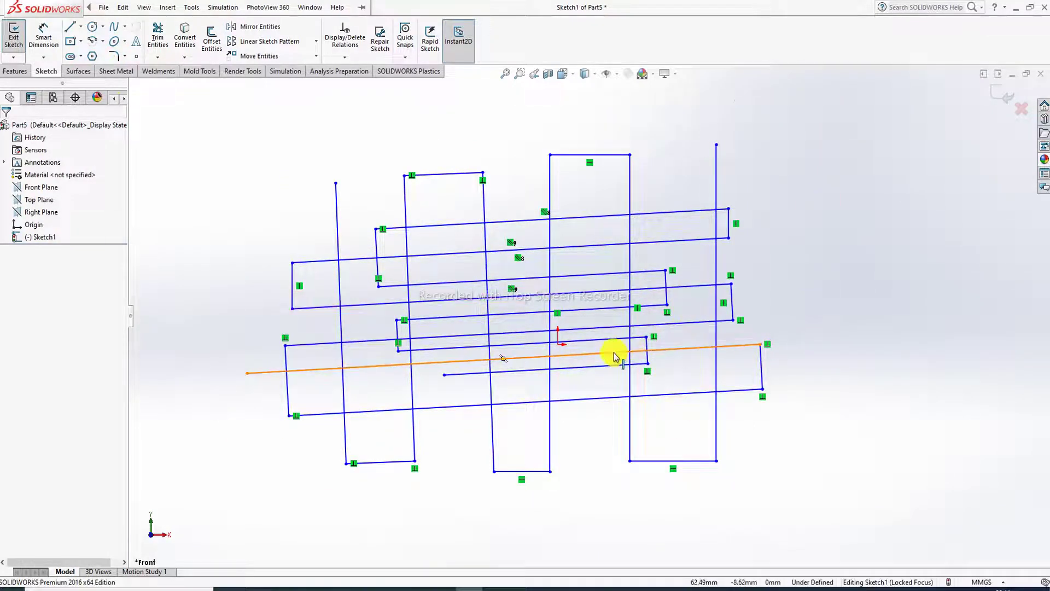
scroll(614, 353, "down", 1)
scroll(671, 327, "up", 1)
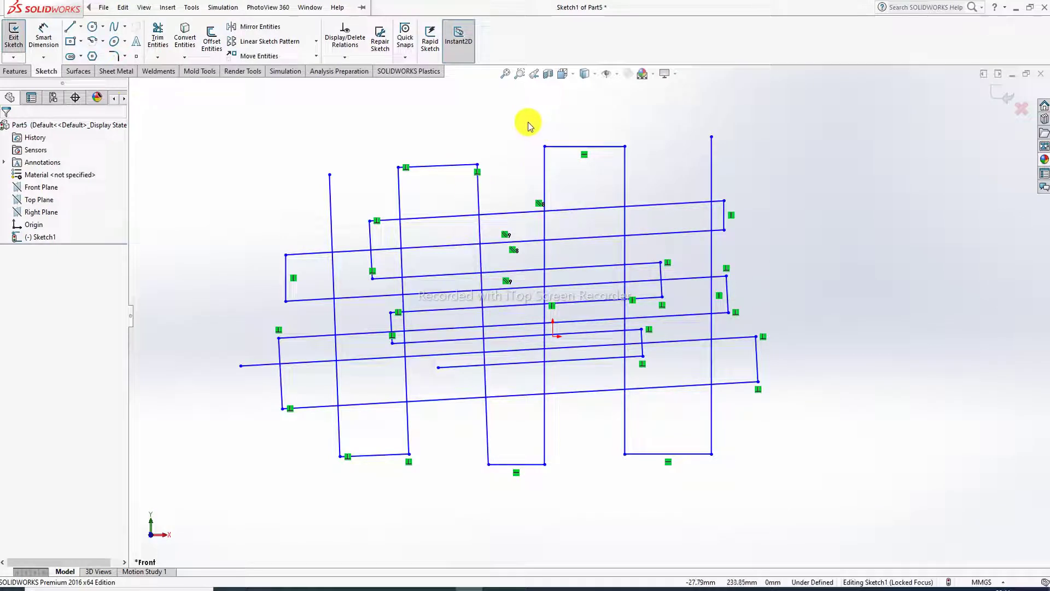
Power trim the left ends of the second and fourth sloping lines from the top back to the second near-vertical line.
left_click(159, 39)
key("alt+v")
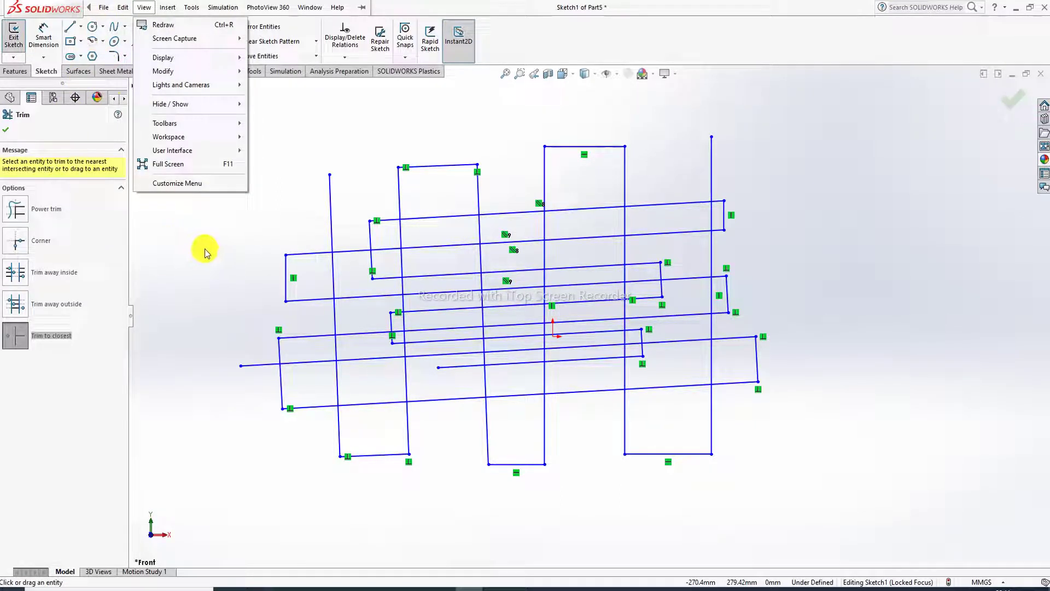
key("Escape")
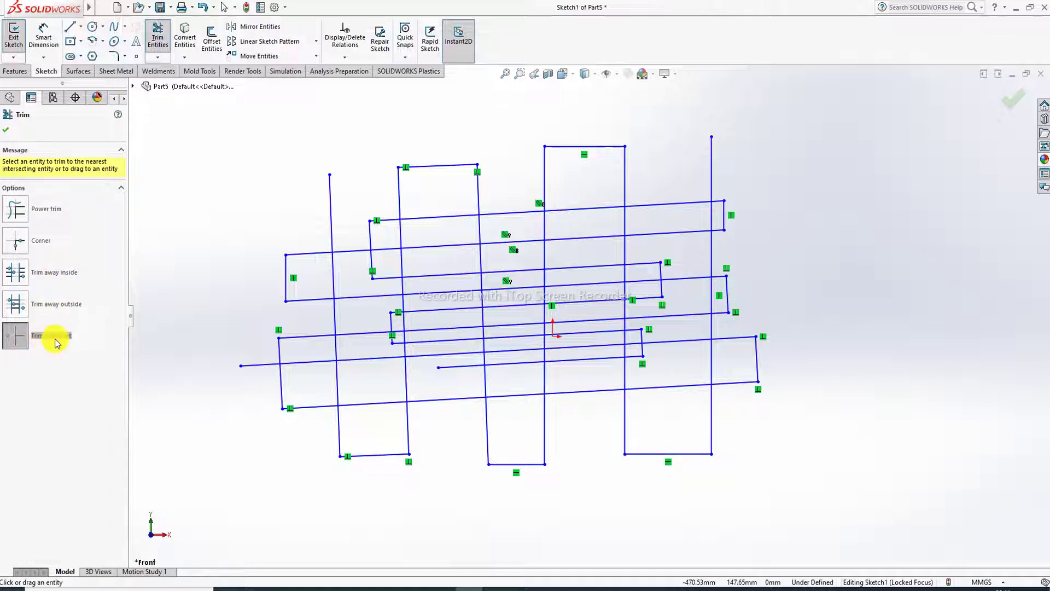
left_click(17, 208)
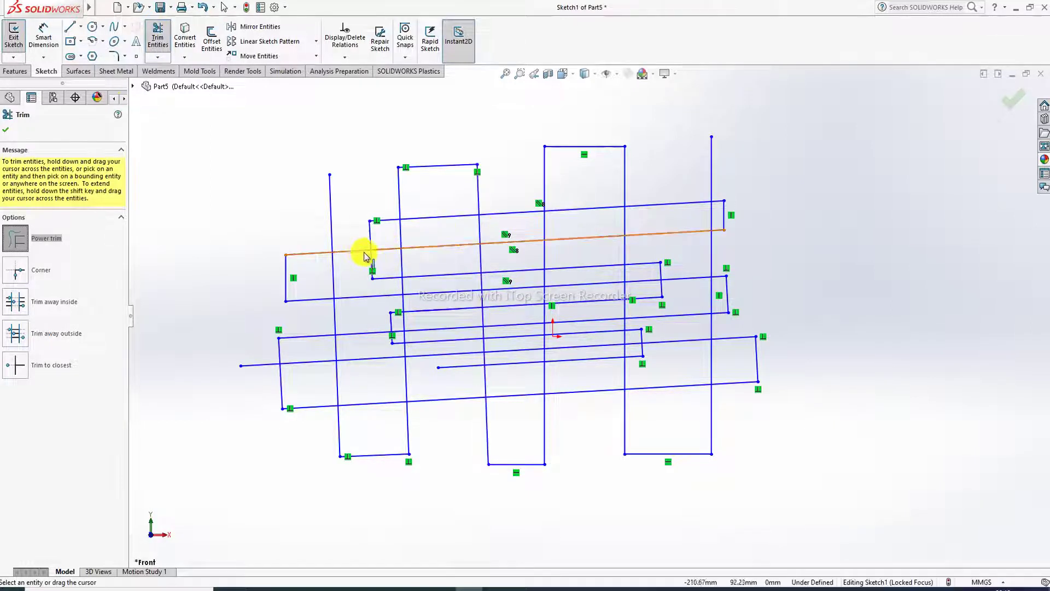
left_click(346, 253)
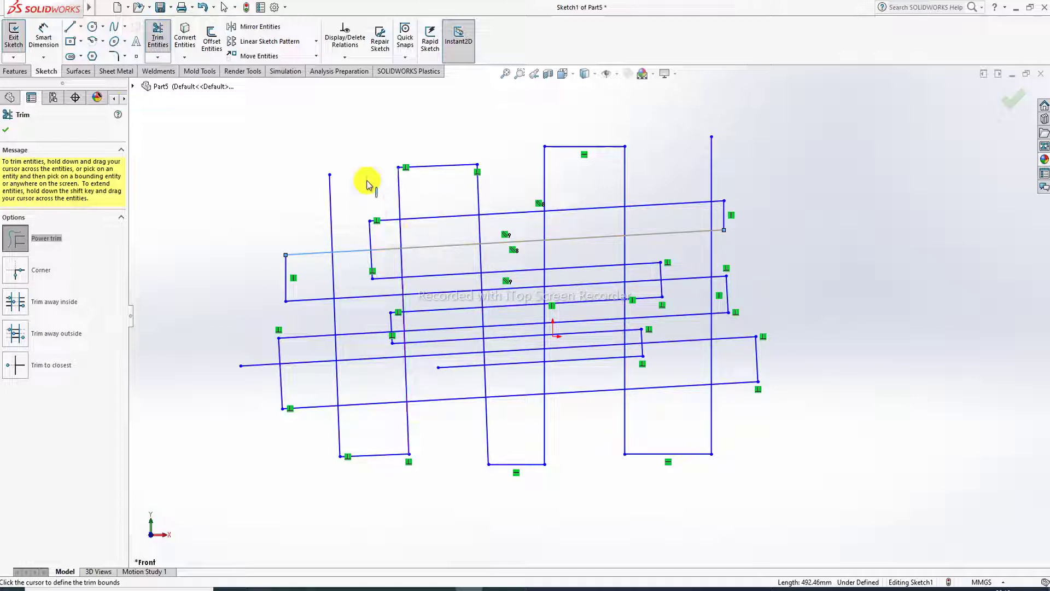
left_click(402, 230)
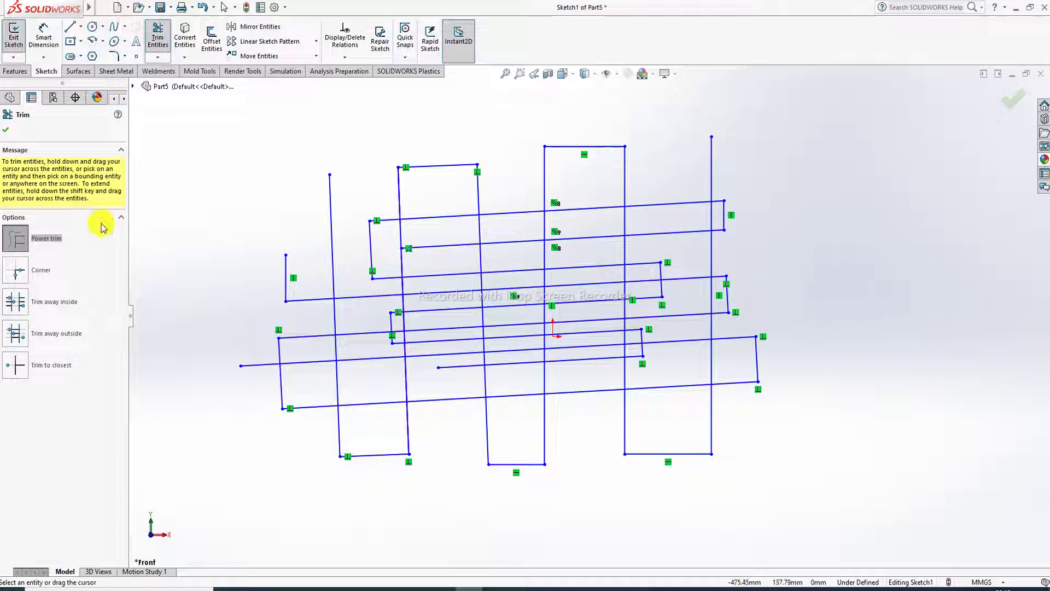
left_click(370, 299)
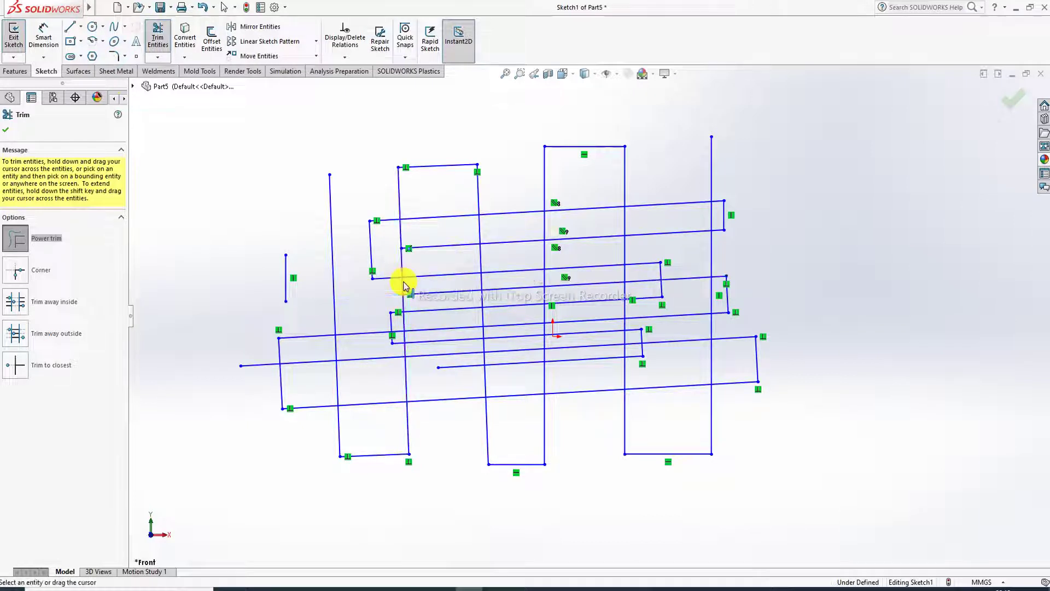
left_click(403, 294)
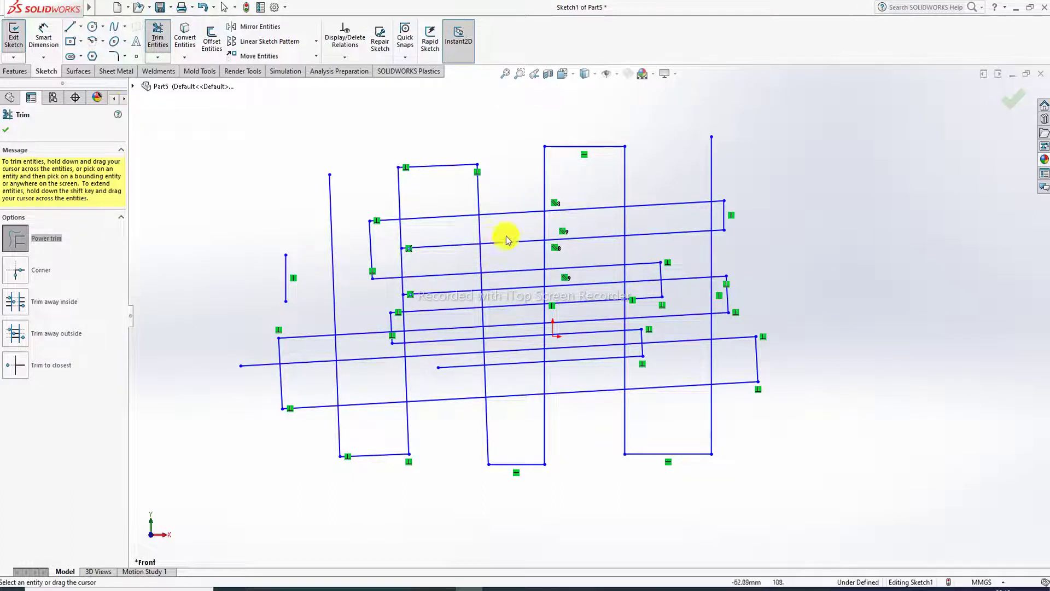
Power trim the right ends of the topmost sloping line and the one just below the origin's level lines back to the second fully vertical line.
left_click(674, 205)
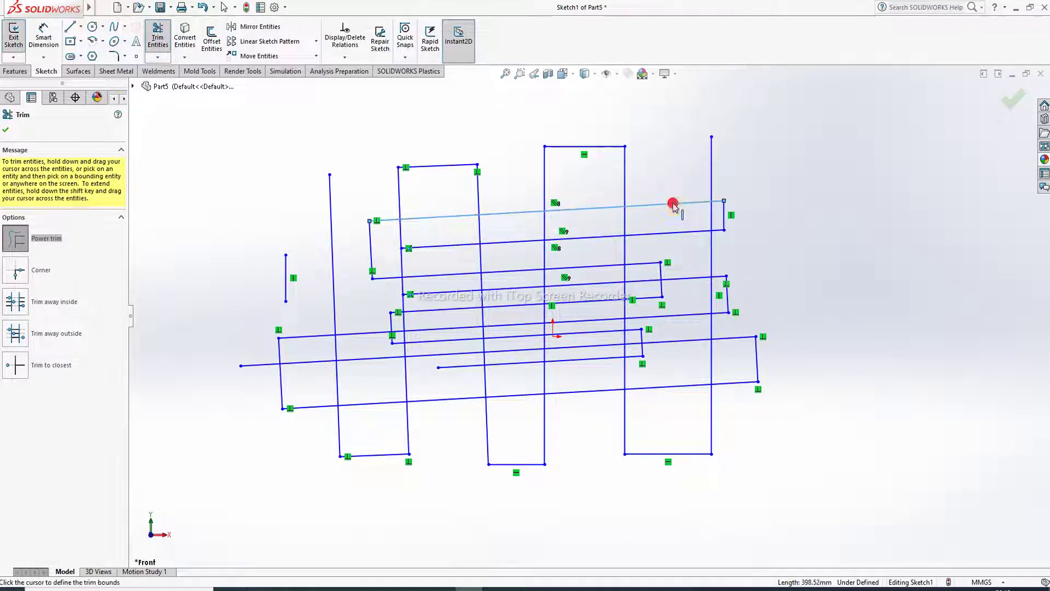
left_click(628, 220)
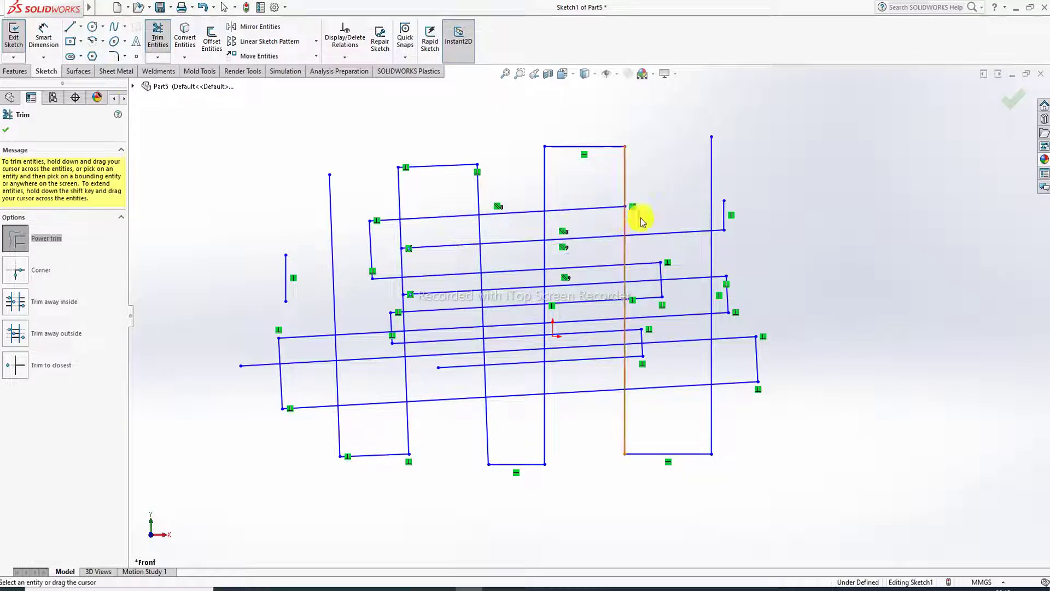
left_click(680, 320)
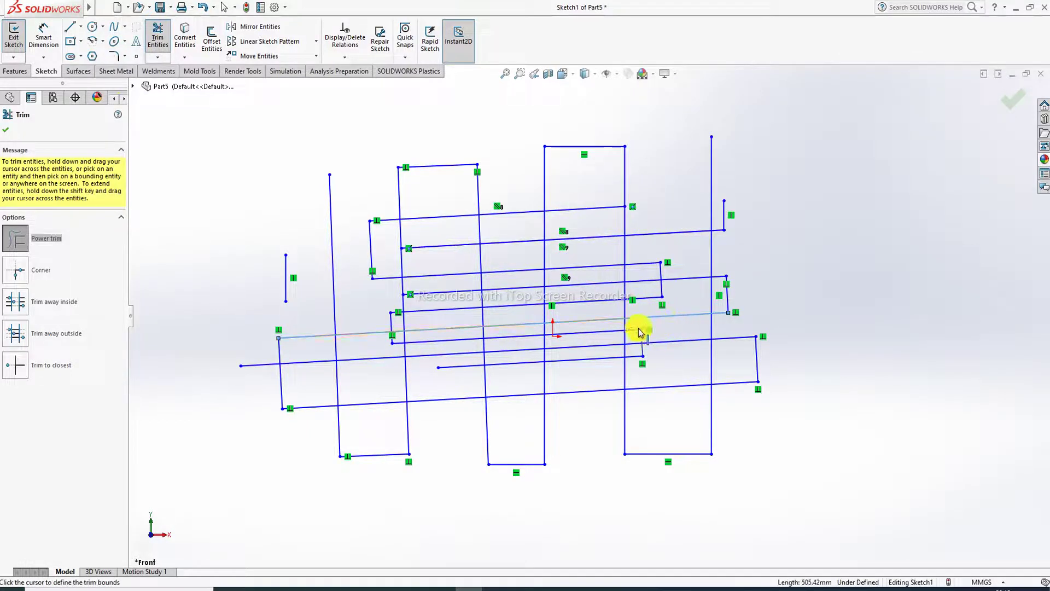
left_click(625, 335)
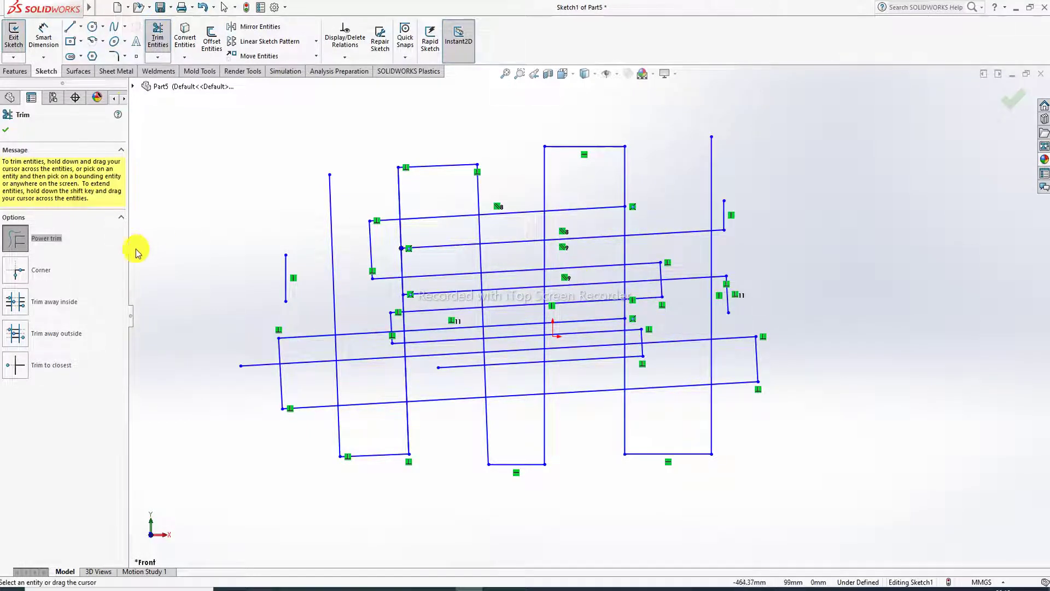
Corner-trim the lowest sloping line with the rightmost vertical line, and the leftmost near-vertical line with the long sloping line crossing it.
left_click(15, 275)
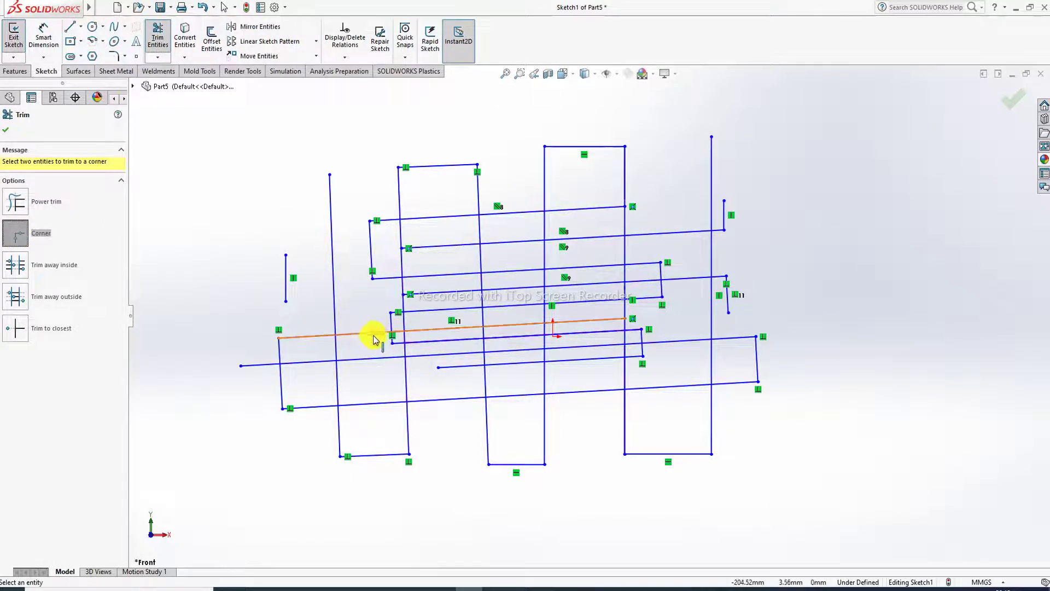
left_click(700, 386)
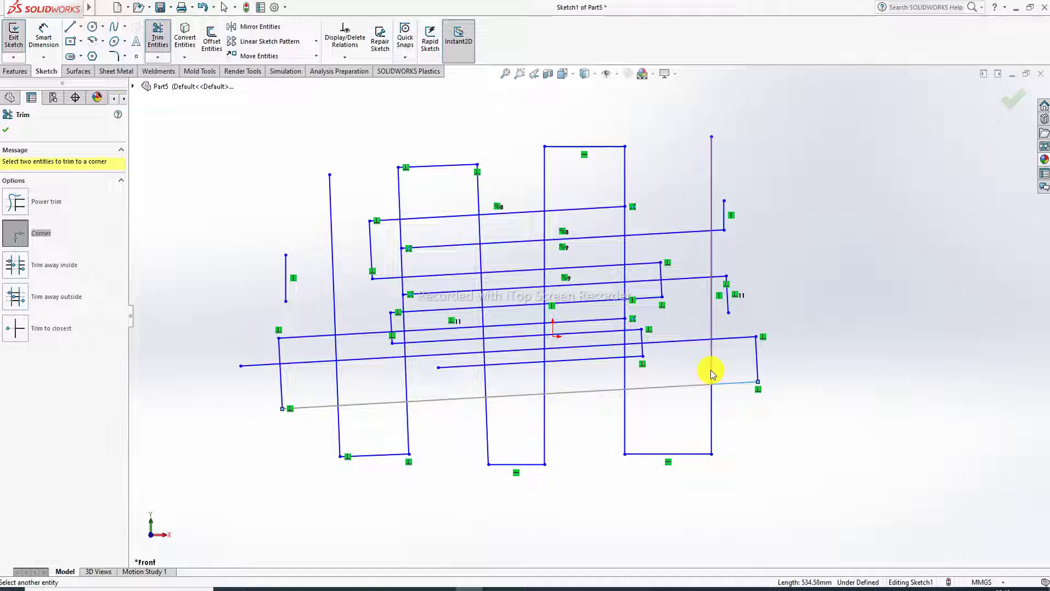
left_click(711, 370)
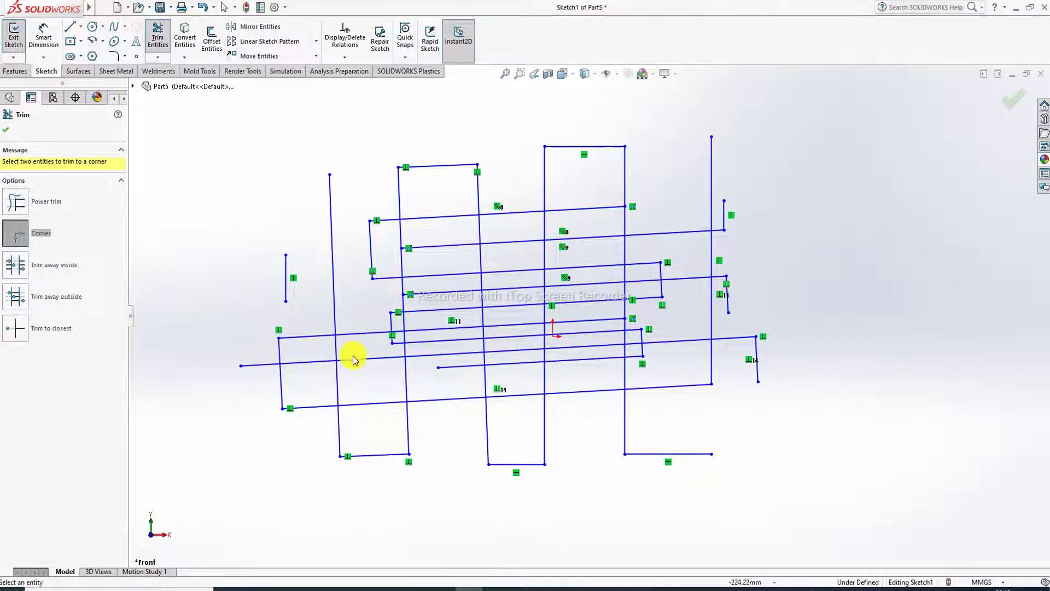
left_click(338, 374)
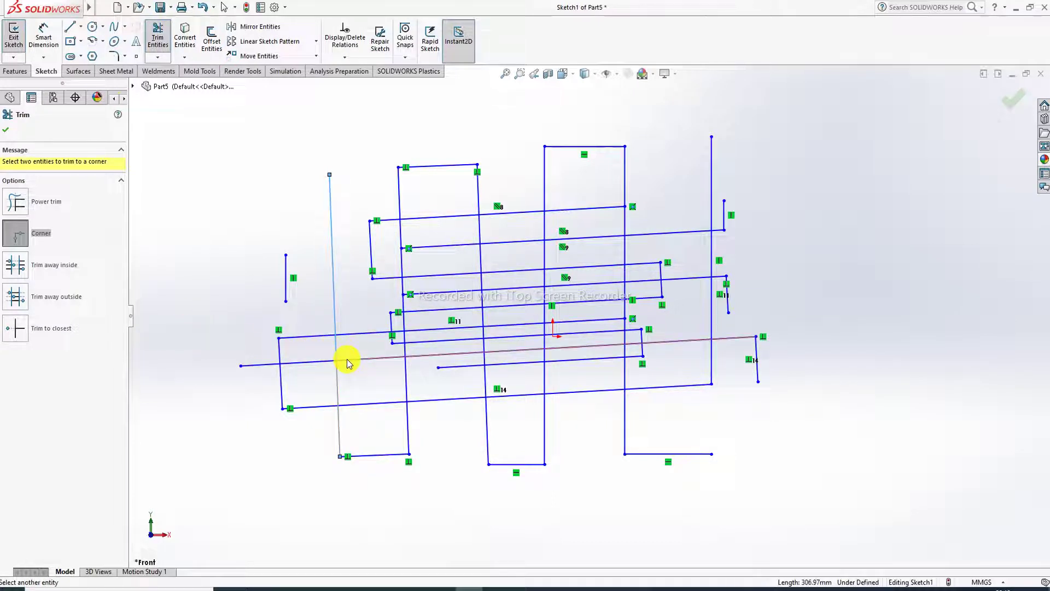
left_click(347, 360)
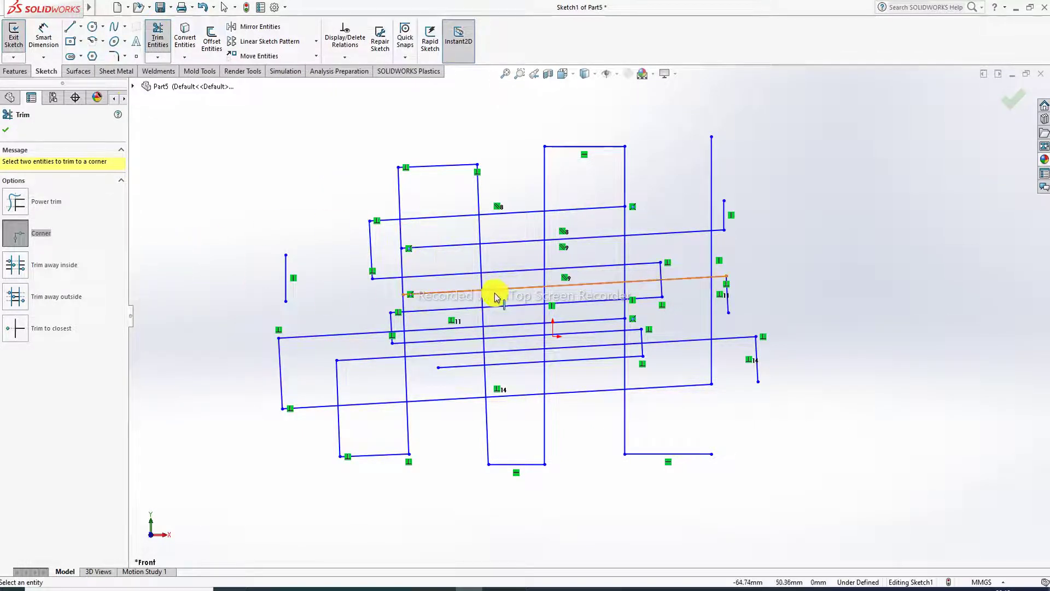
Trim away inside the six upper sloping lines between the third near-vertical line and the adjacent vertical line.
left_click(19, 271)
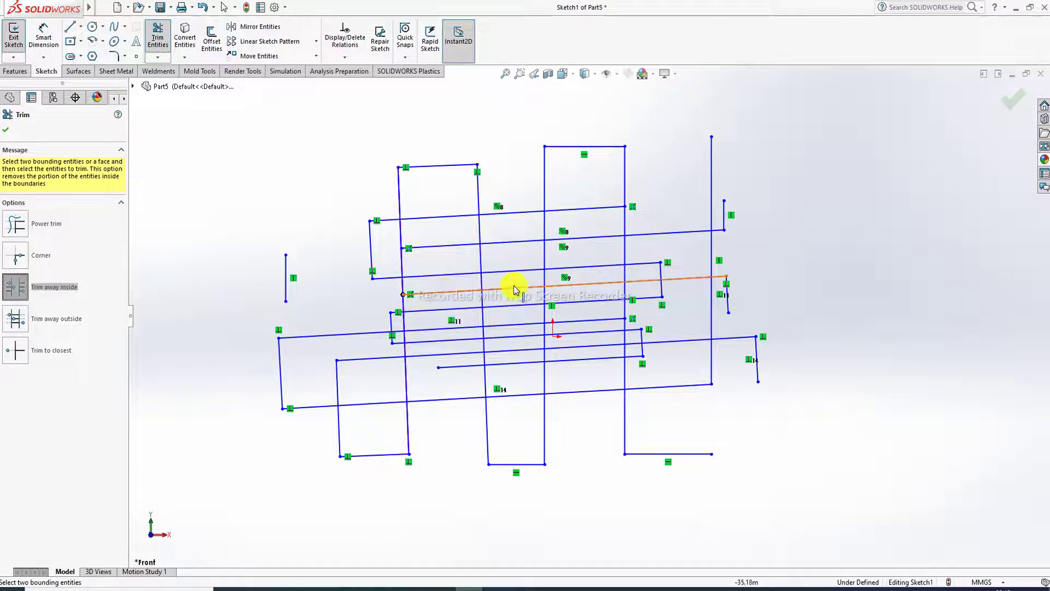
left_click(482, 278)
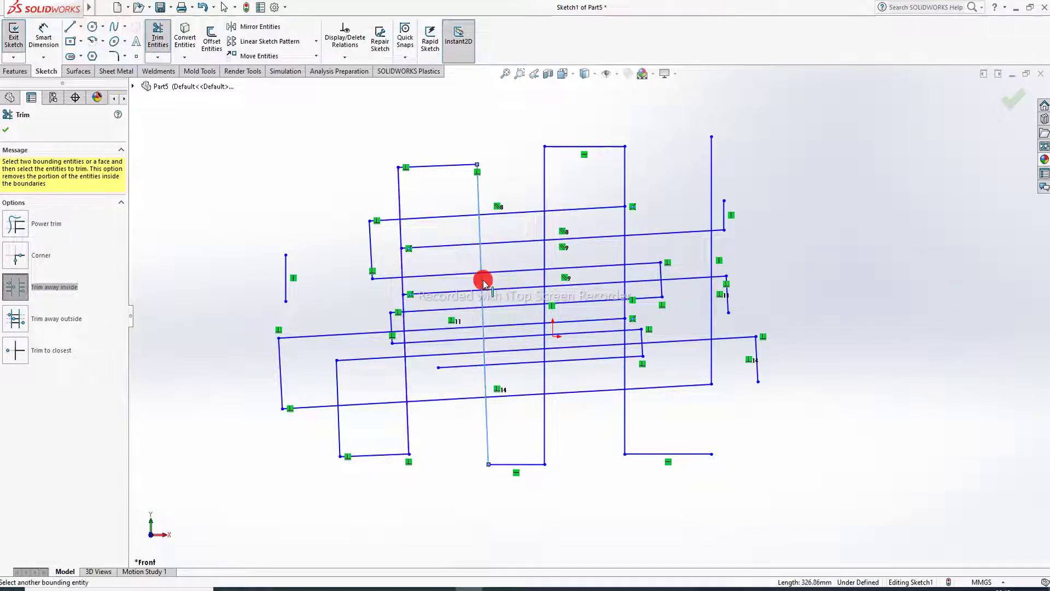
left_click(544, 278)
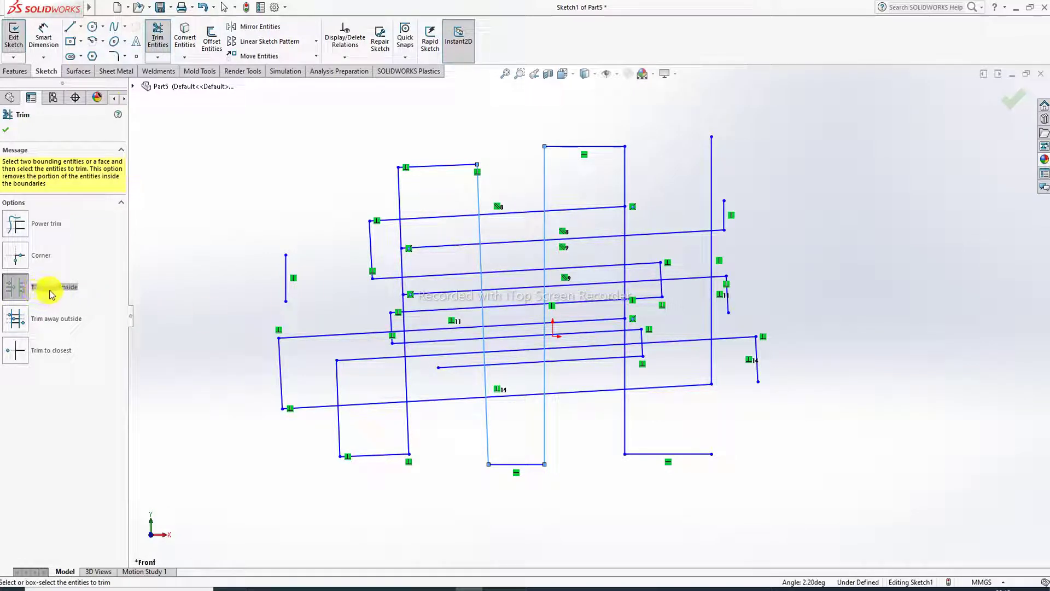
left_click(514, 271)
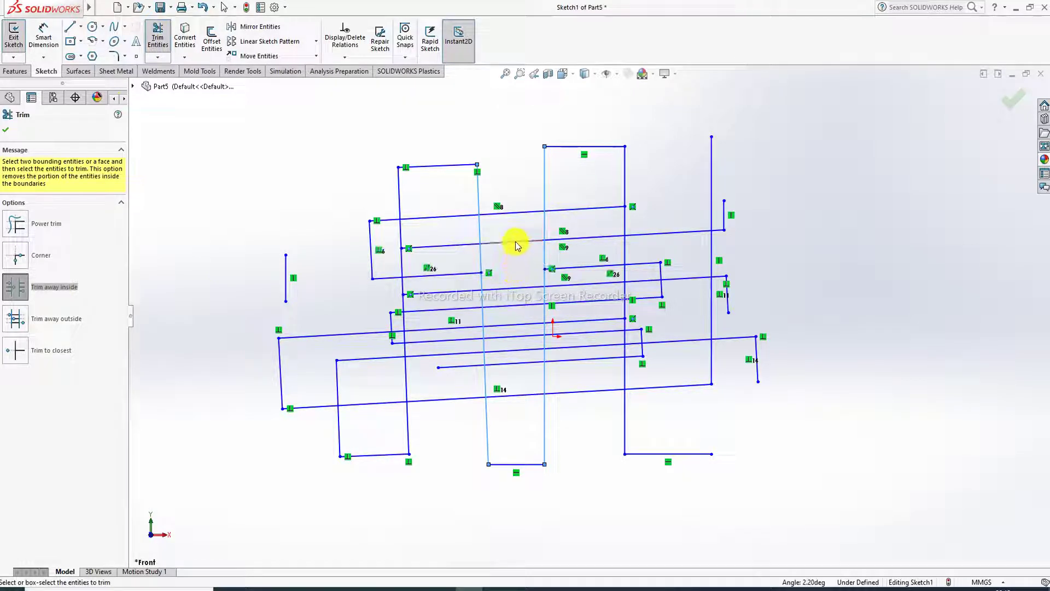
left_click(515, 243)
left_click(512, 216)
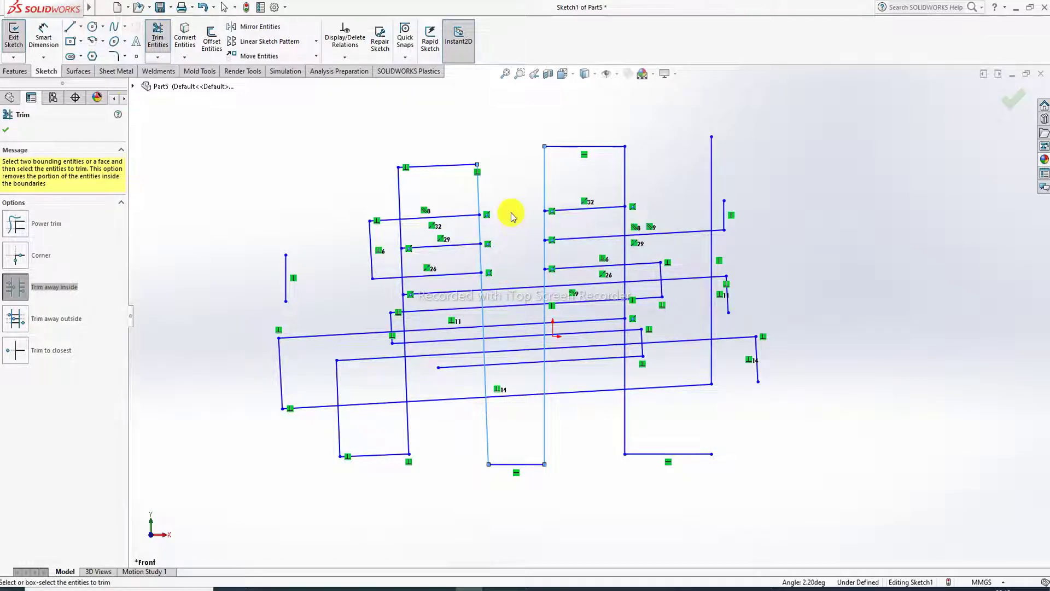
left_click(515, 289)
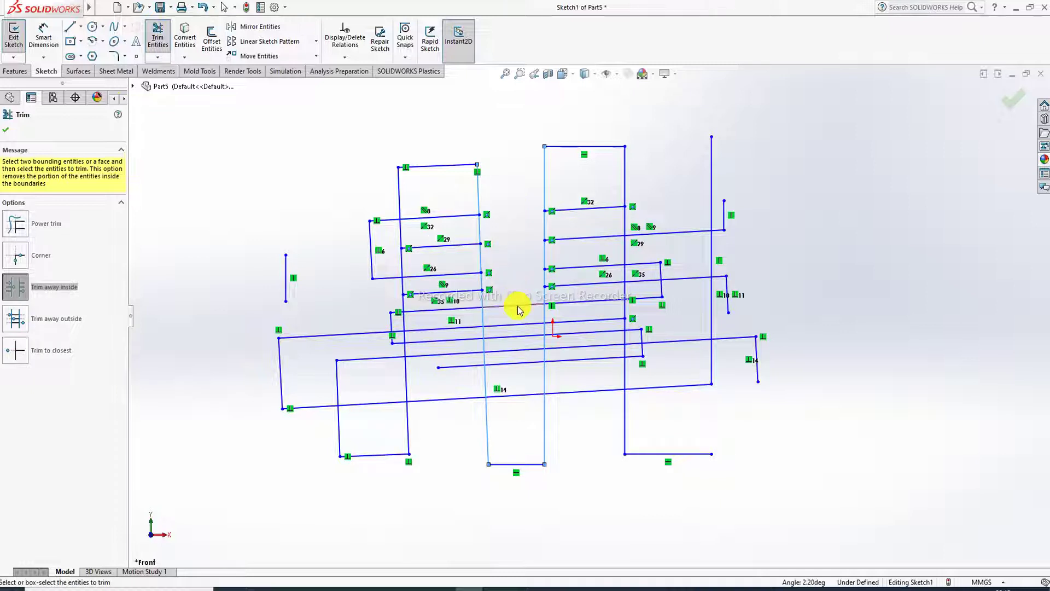
left_click(518, 307)
left_click(517, 324)
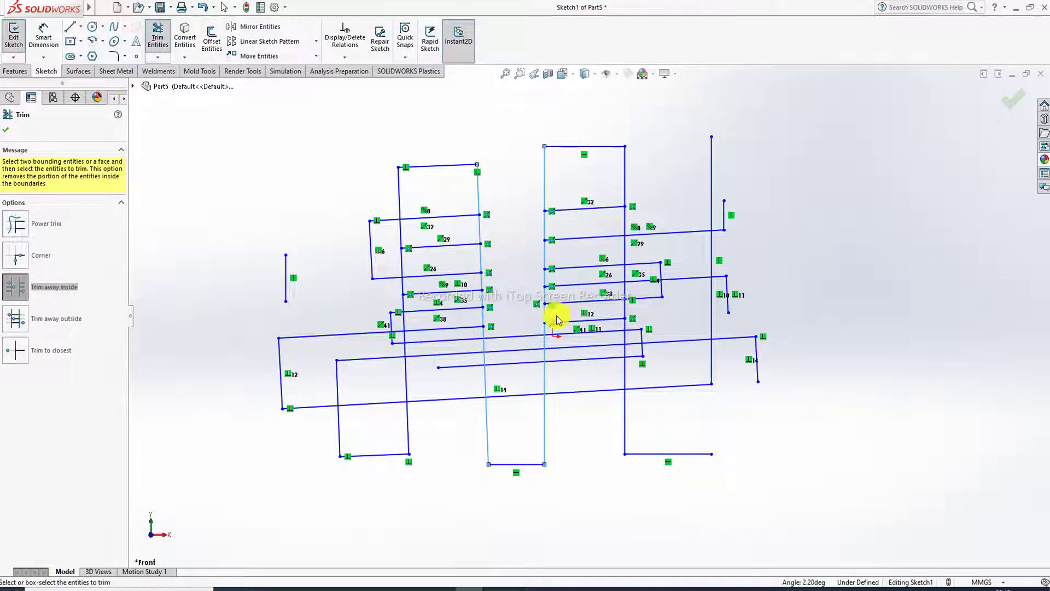
Trim away outside the uppermost sloping line still crossing the gap, using the third near-vertical line and the adjacent vertical line as boundaries.
left_click(19, 323)
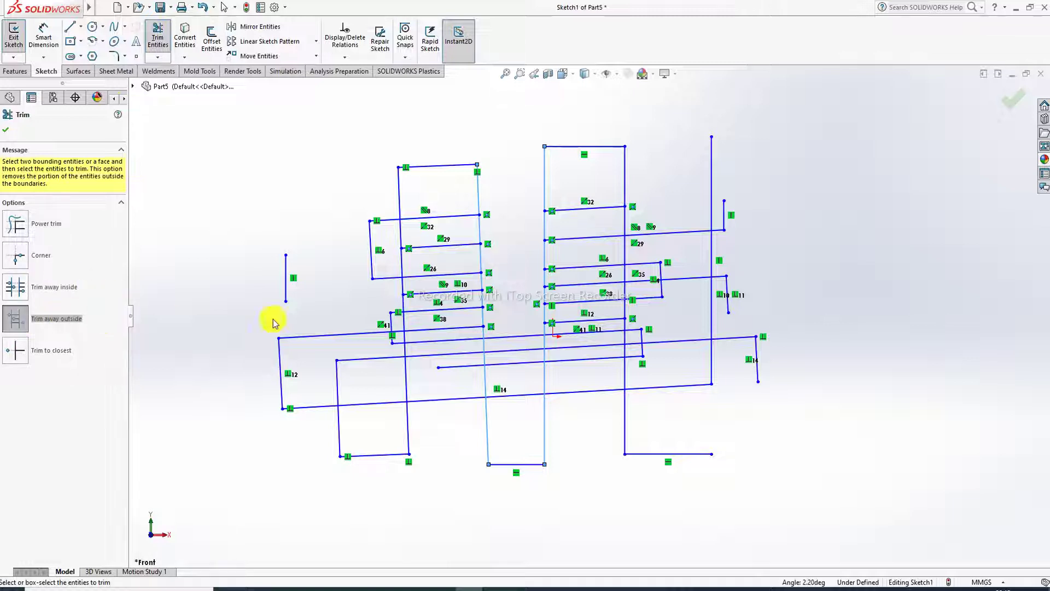
left_click(545, 300)
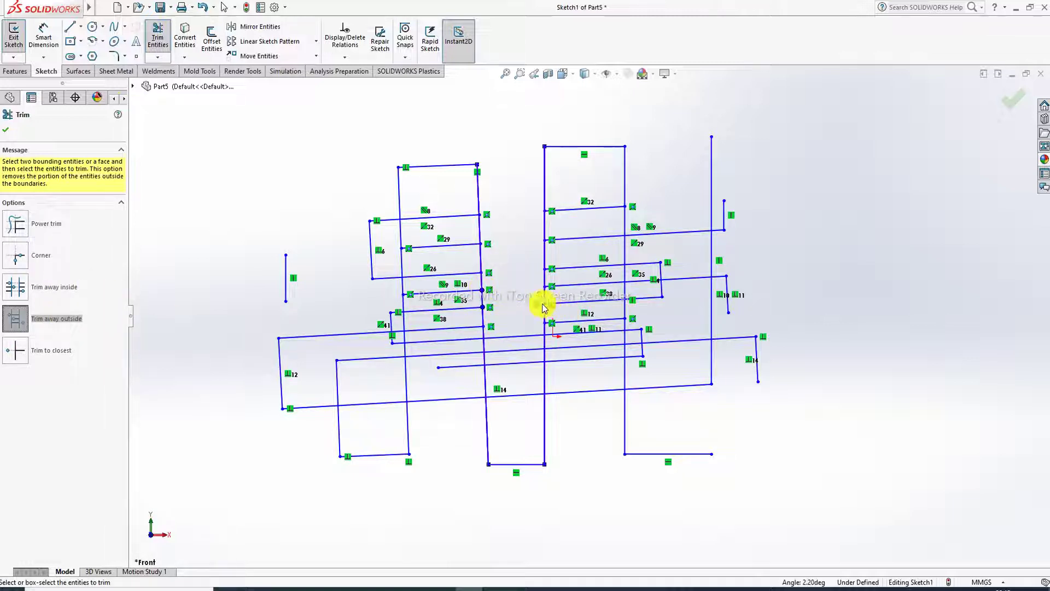
left_click(483, 329)
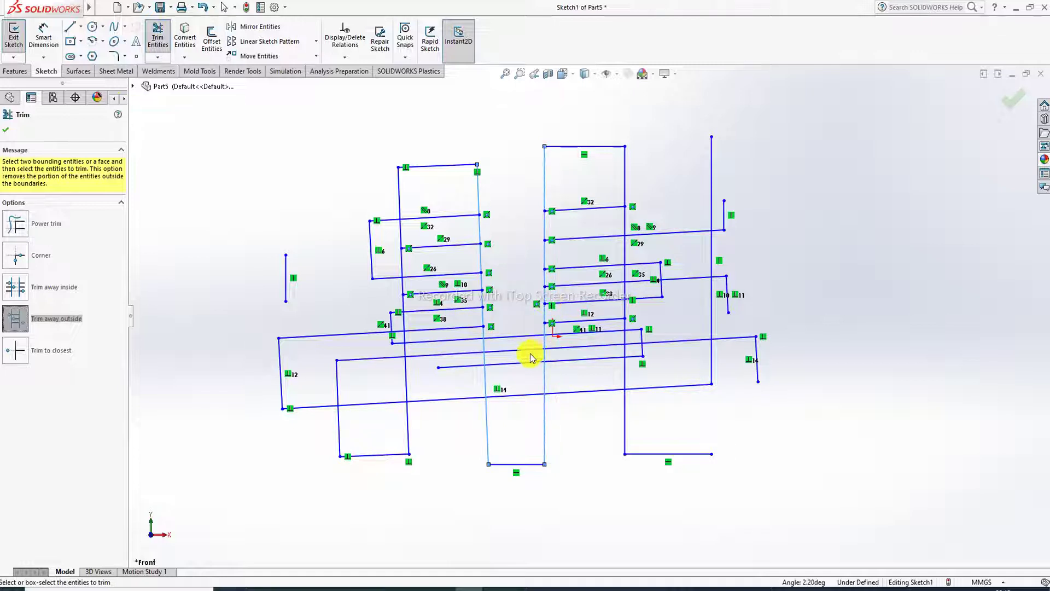
left_click(484, 327)
left_click(484, 328)
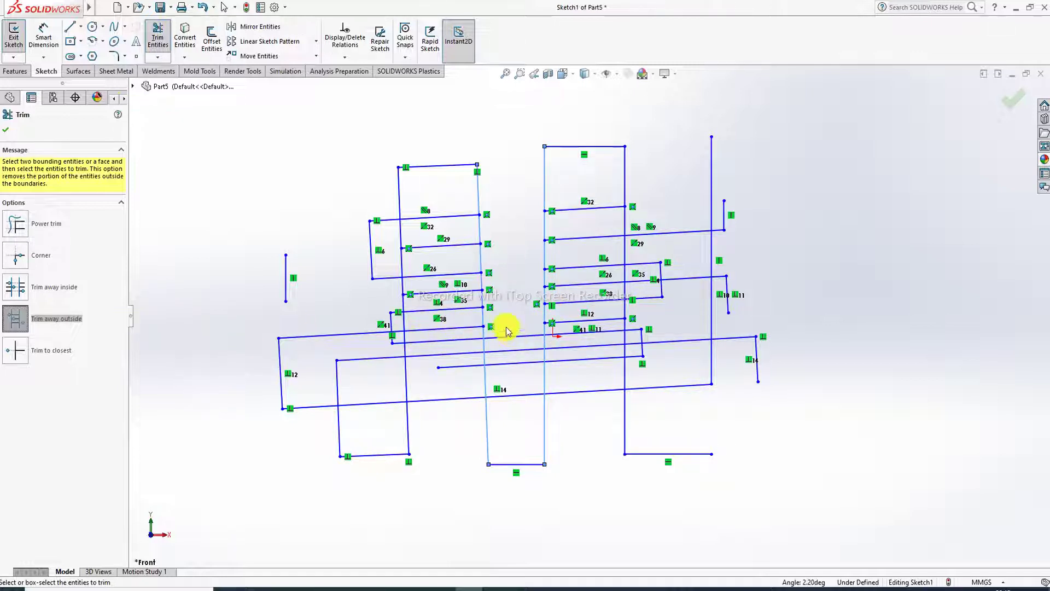
left_click(464, 340)
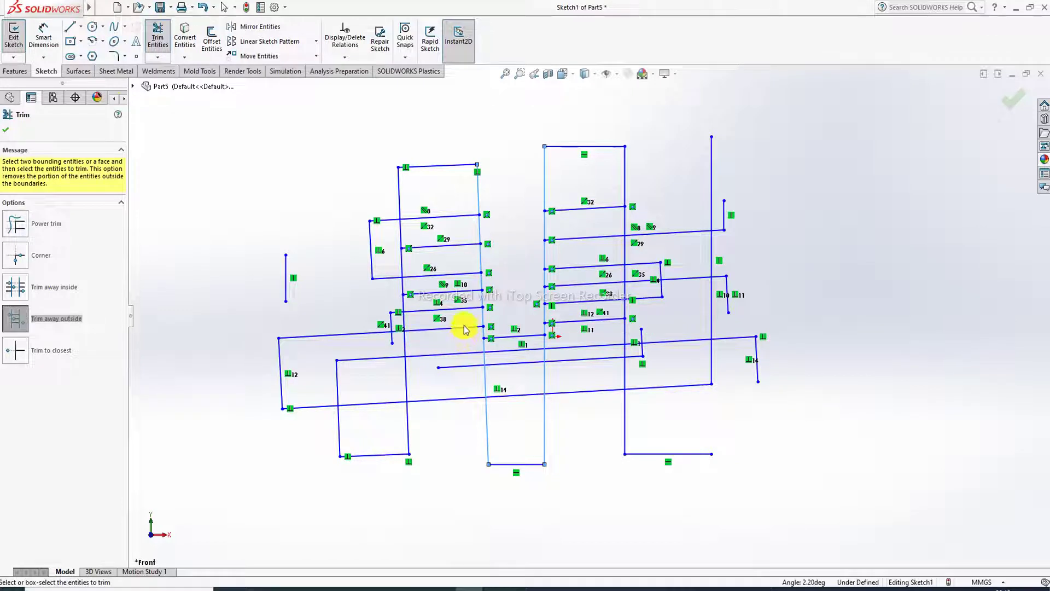
Trim away the outer portions of the remaining three lower sloping lines beyond the same two boundary lines.
left_click(485, 327)
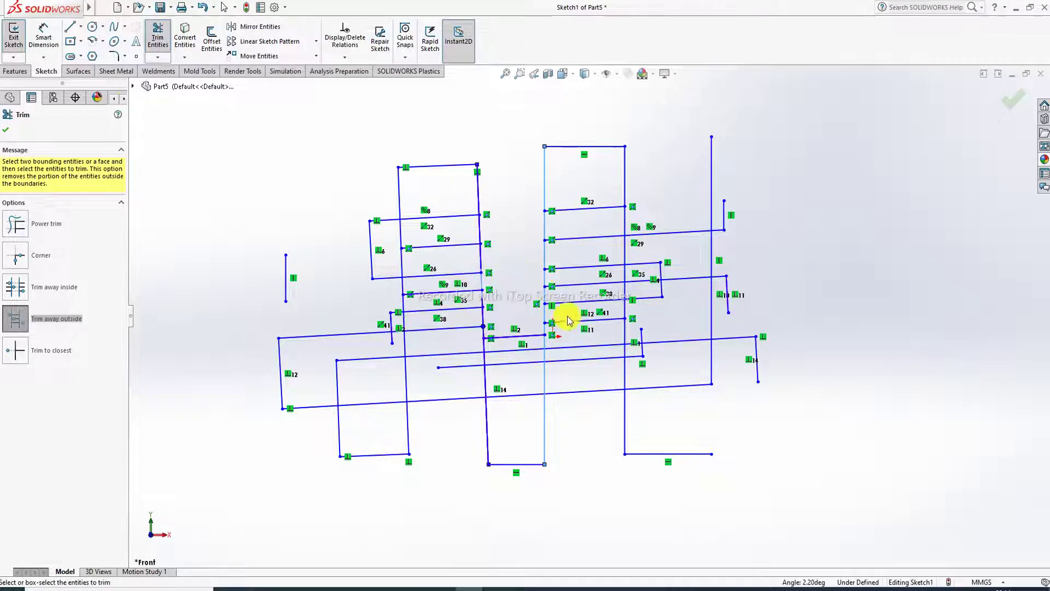
left_click(482, 282)
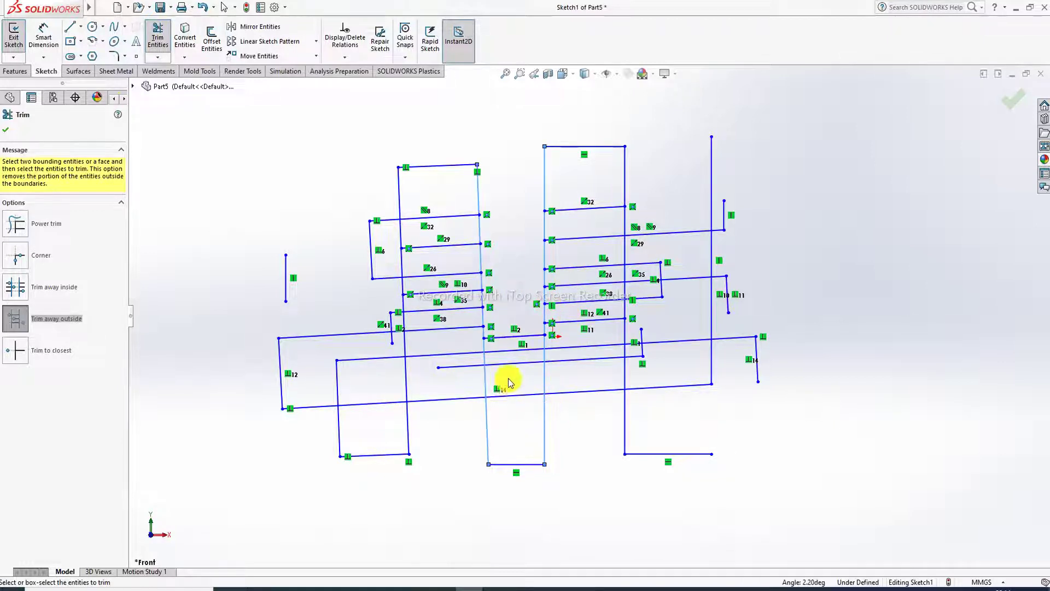
left_click(466, 369)
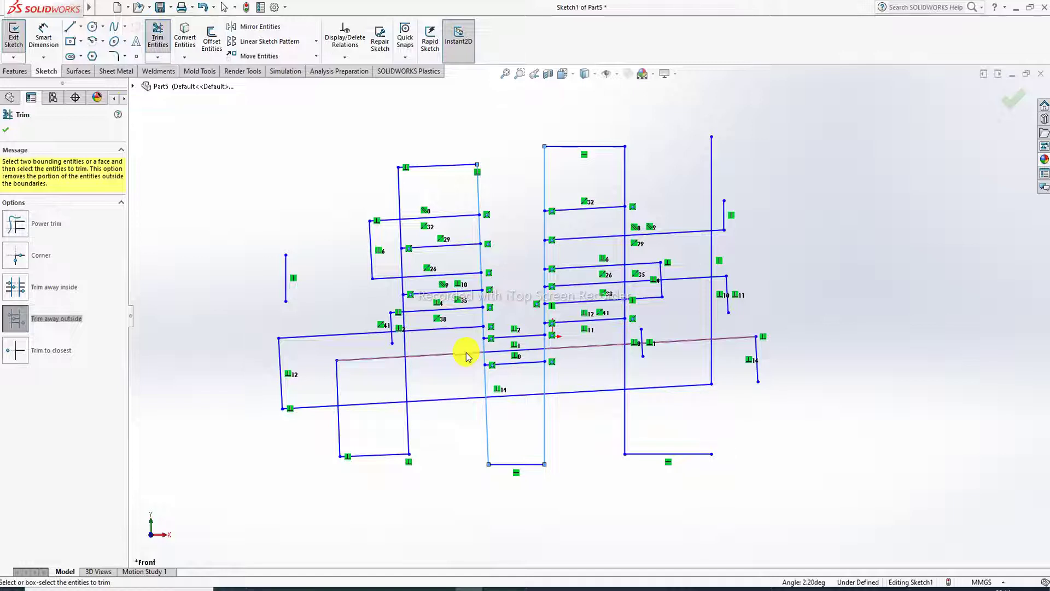
left_click(466, 356)
left_click(462, 401)
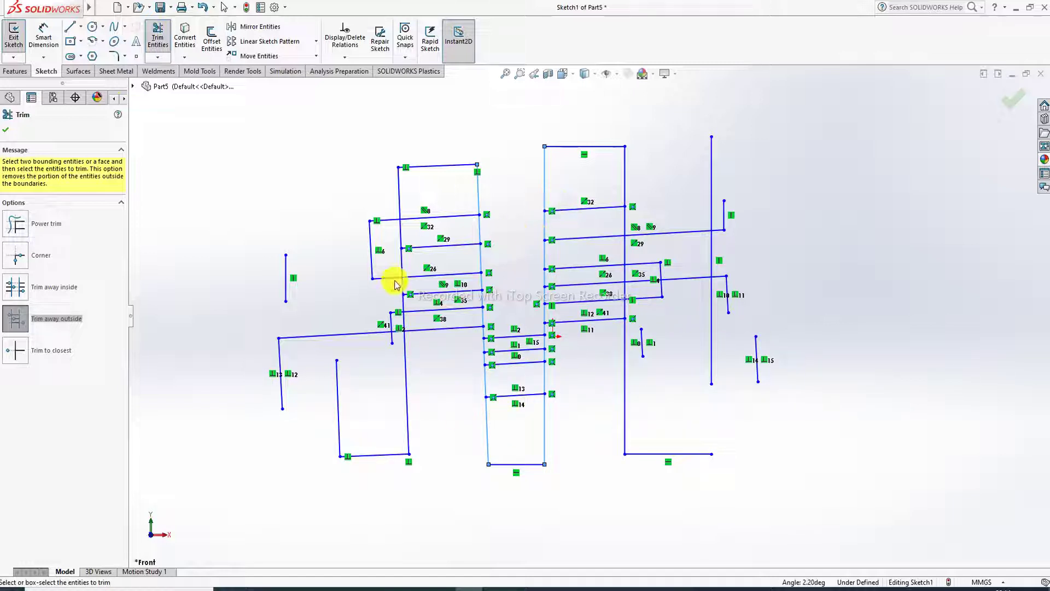
Use Trim to closest to remove the isolated vertical line, the two lower-left near-vertical lines and the short line at the lower-left chain's base.
left_click(17, 352)
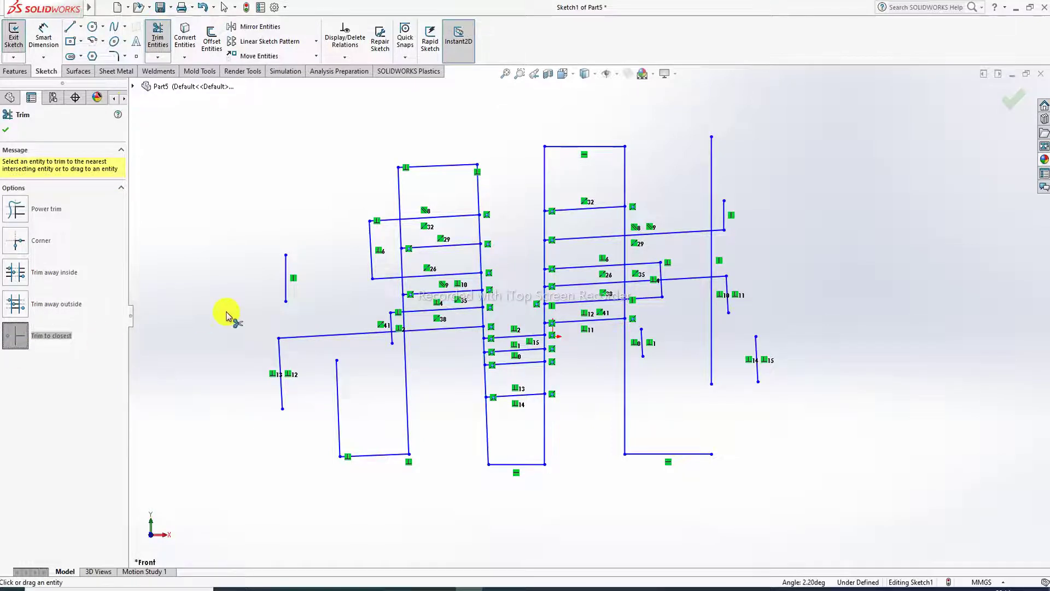
left_click(286, 274)
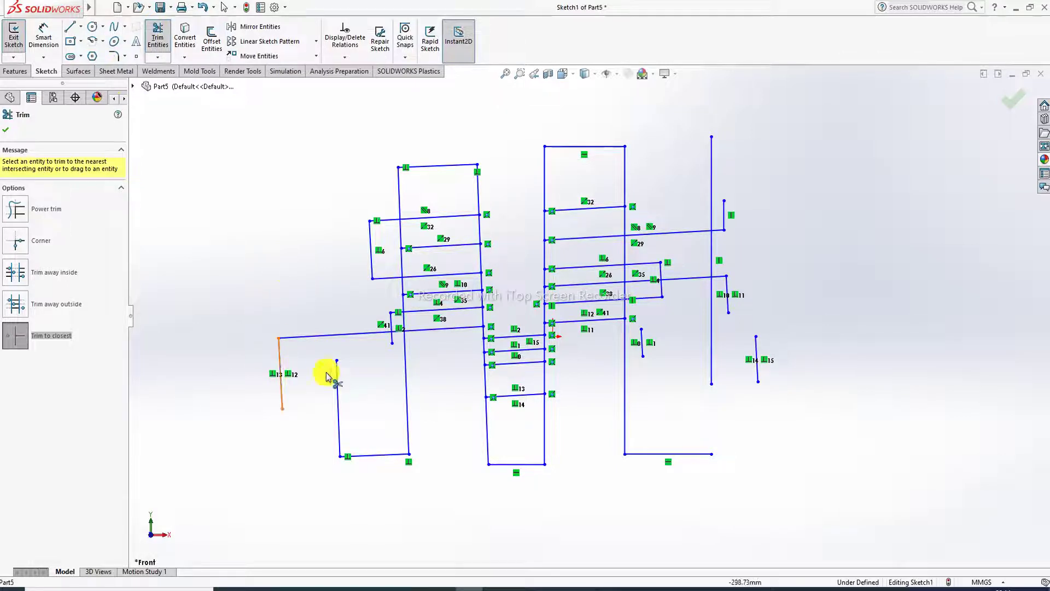
left_click(339, 402)
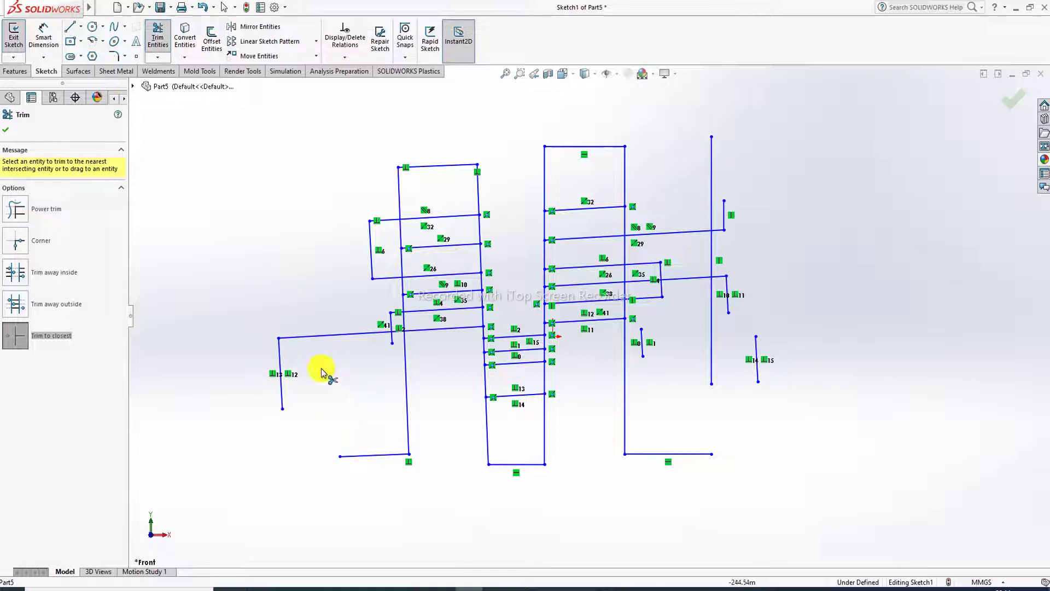
left_click(375, 455)
left_click(281, 378)
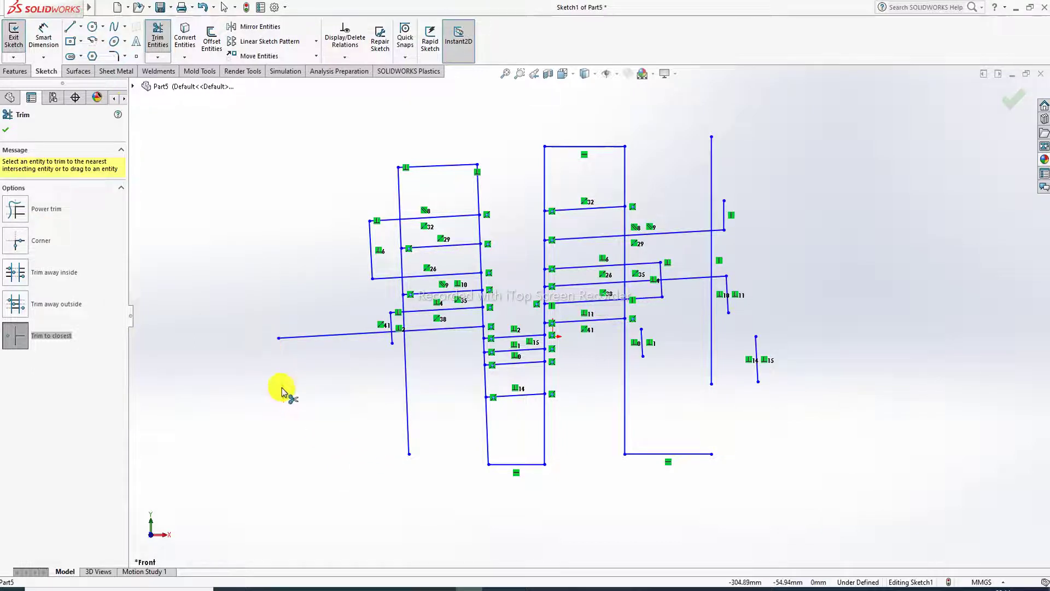
Trim to closest the lower-right horizontal line and the four short vertical or near-vertical segments at the right ends of the chains.
left_click(678, 453)
left_click(757, 362)
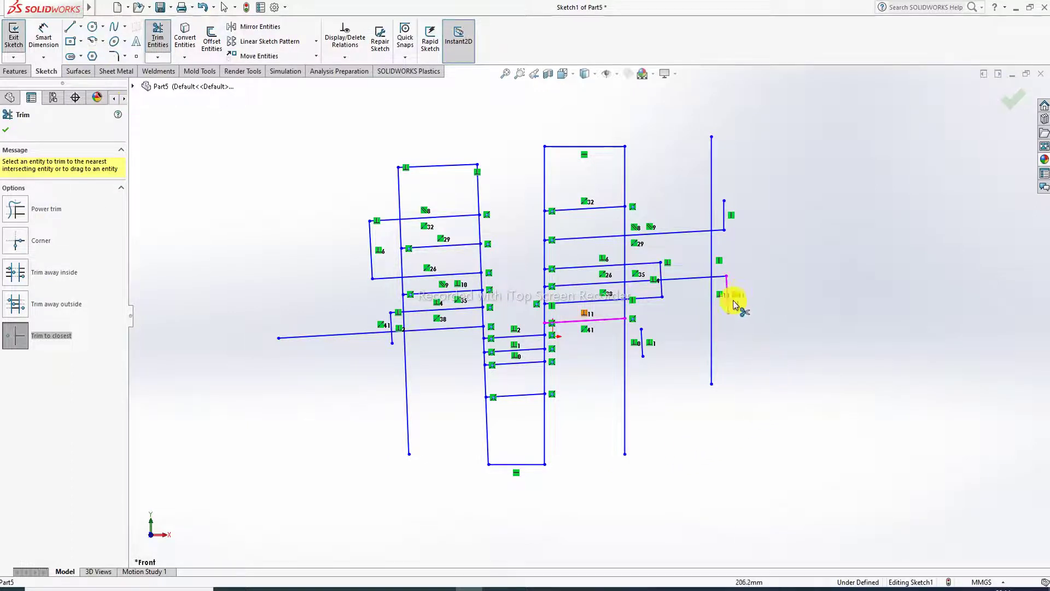
left_click(643, 342)
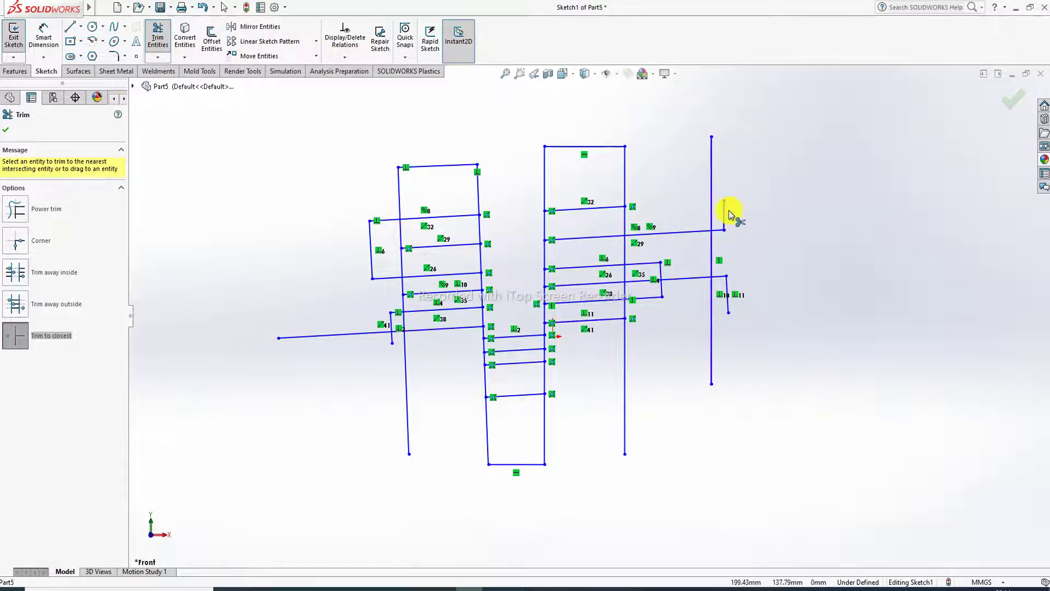
left_click(726, 215)
left_click(729, 293)
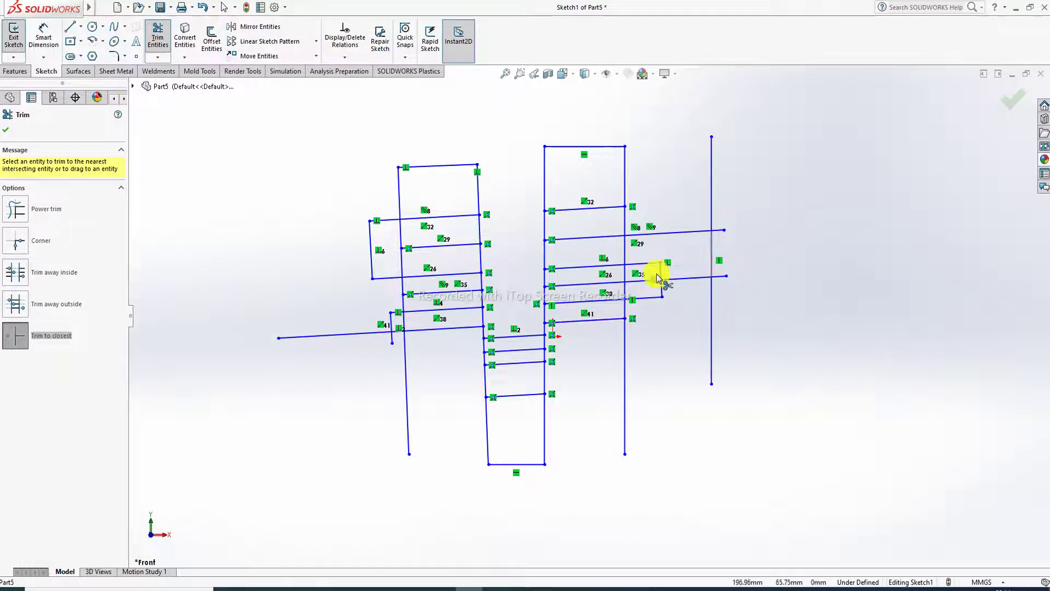
Trim to closest the lowest sloping rung in the middle gap, the long sloping line's left overhang and the short line it crosses, then finish trimming.
left_click(512, 393)
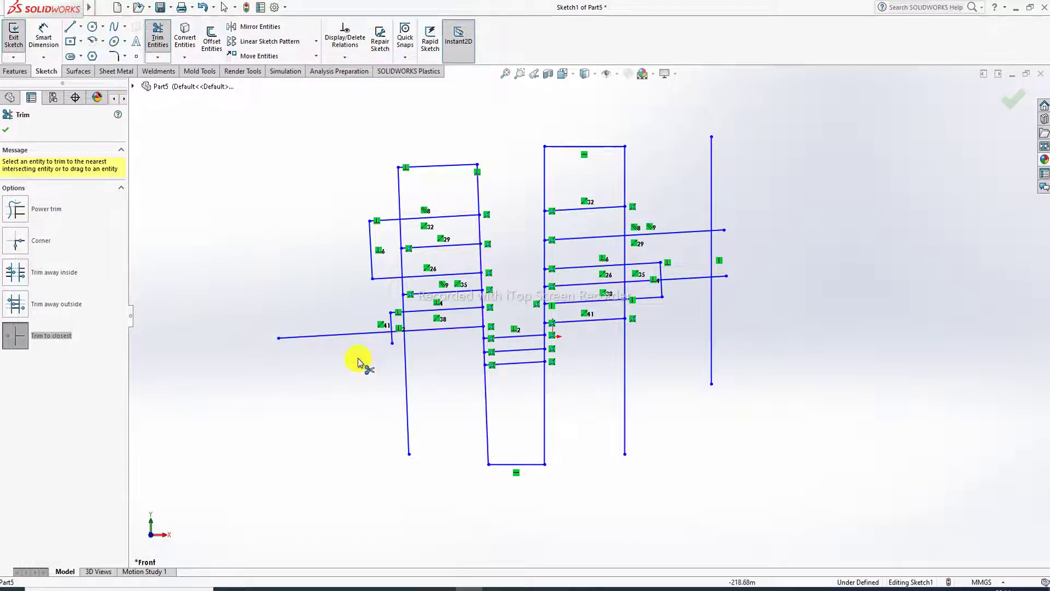
left_click(383, 332)
left_click(394, 335)
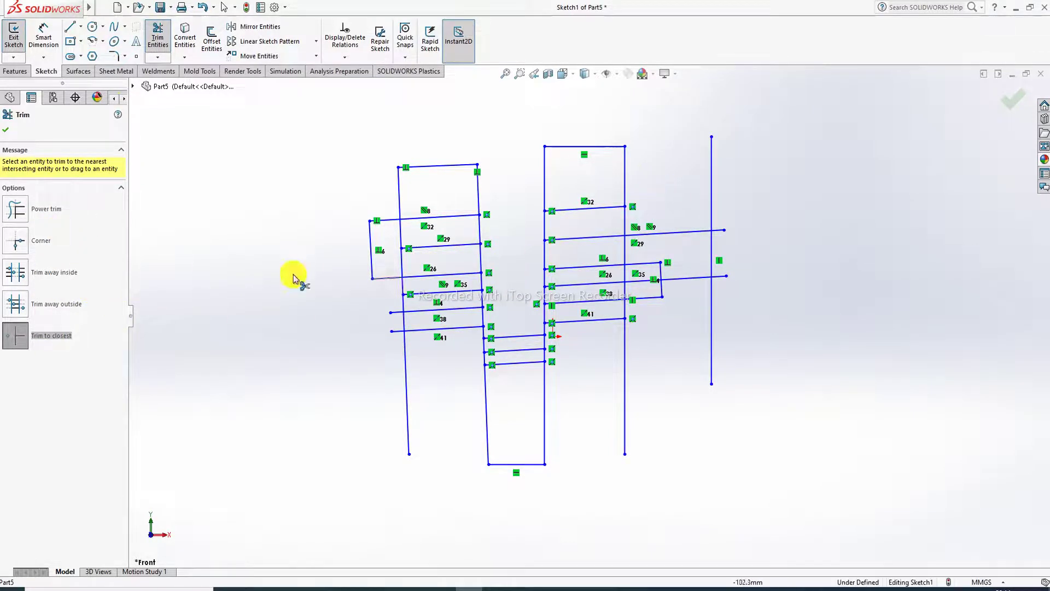
left_click(5, 130)
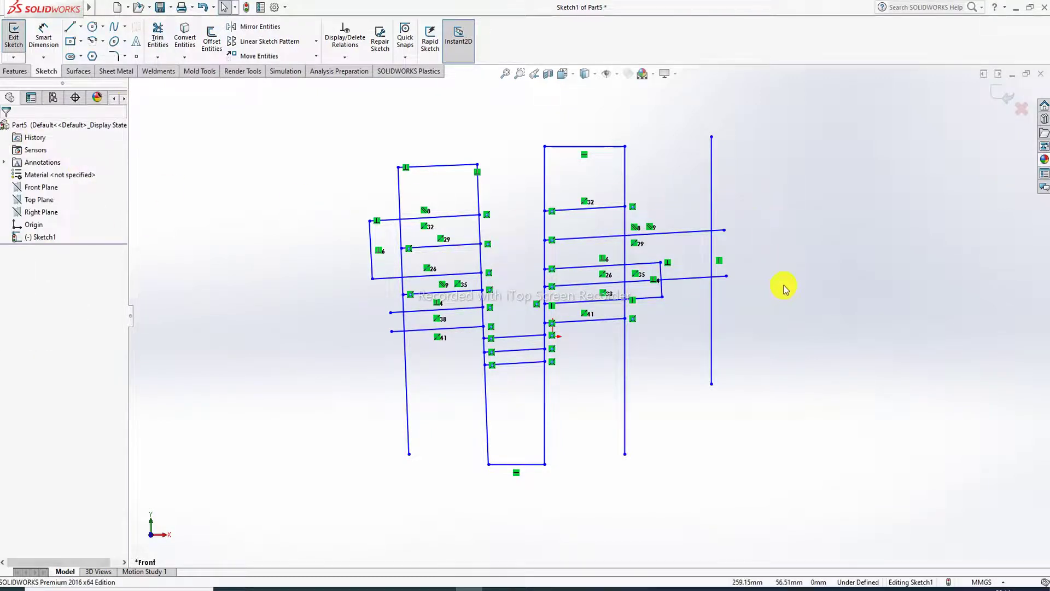
scroll(783, 287, "down", 1)
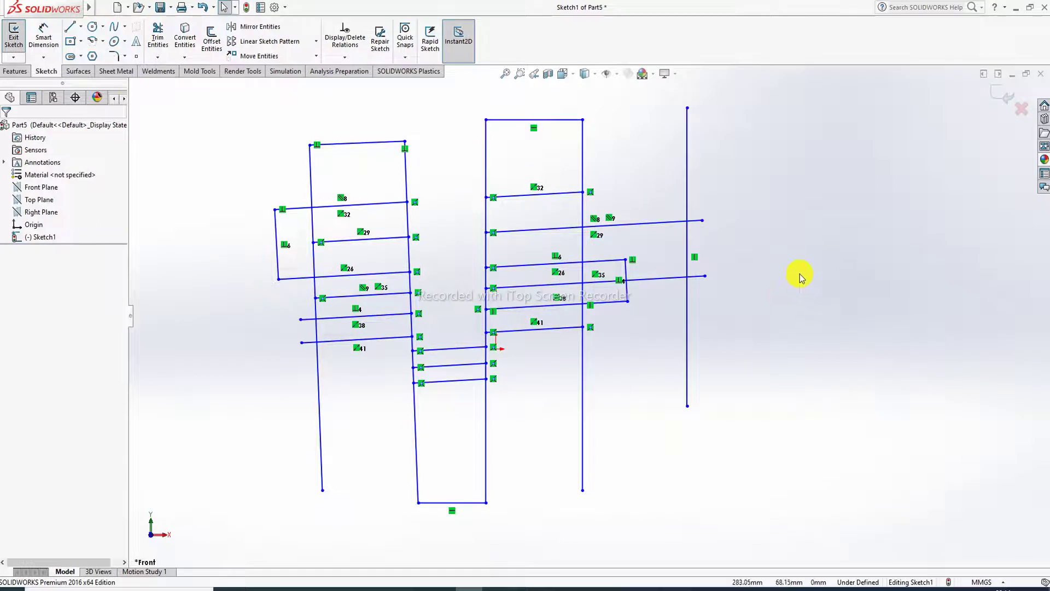